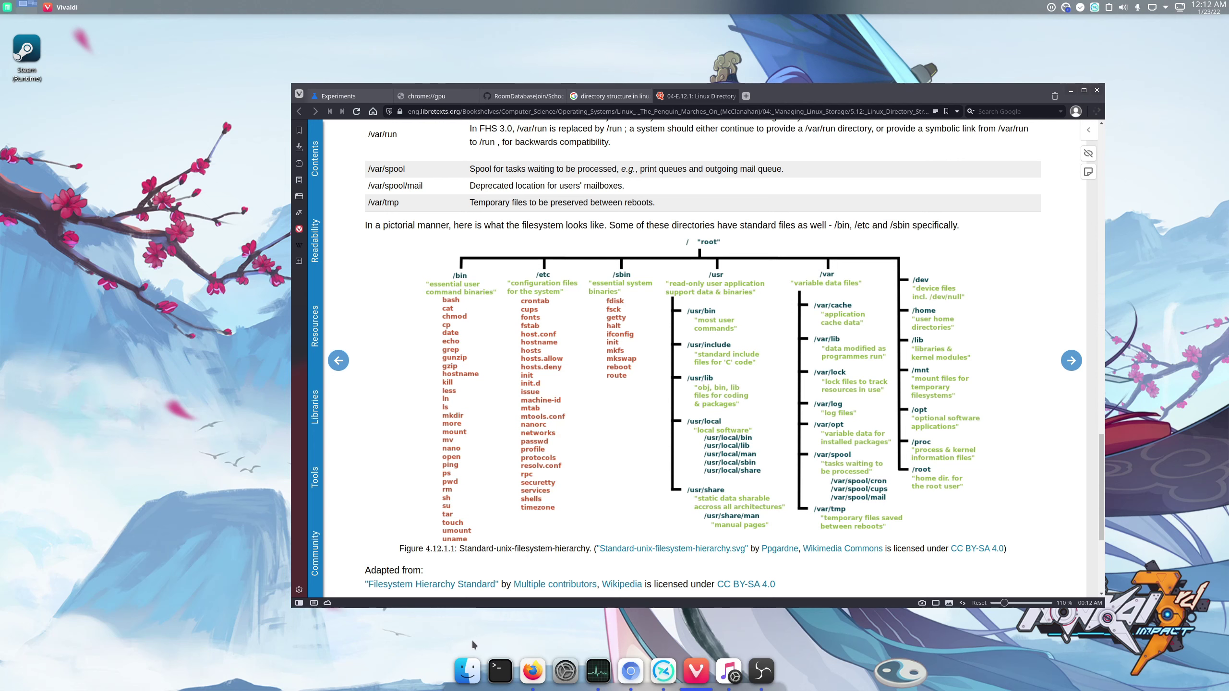
Step: Open the Dolphin file manager and place its window beside the browser's Linux filesystem diagram
click(465, 671)
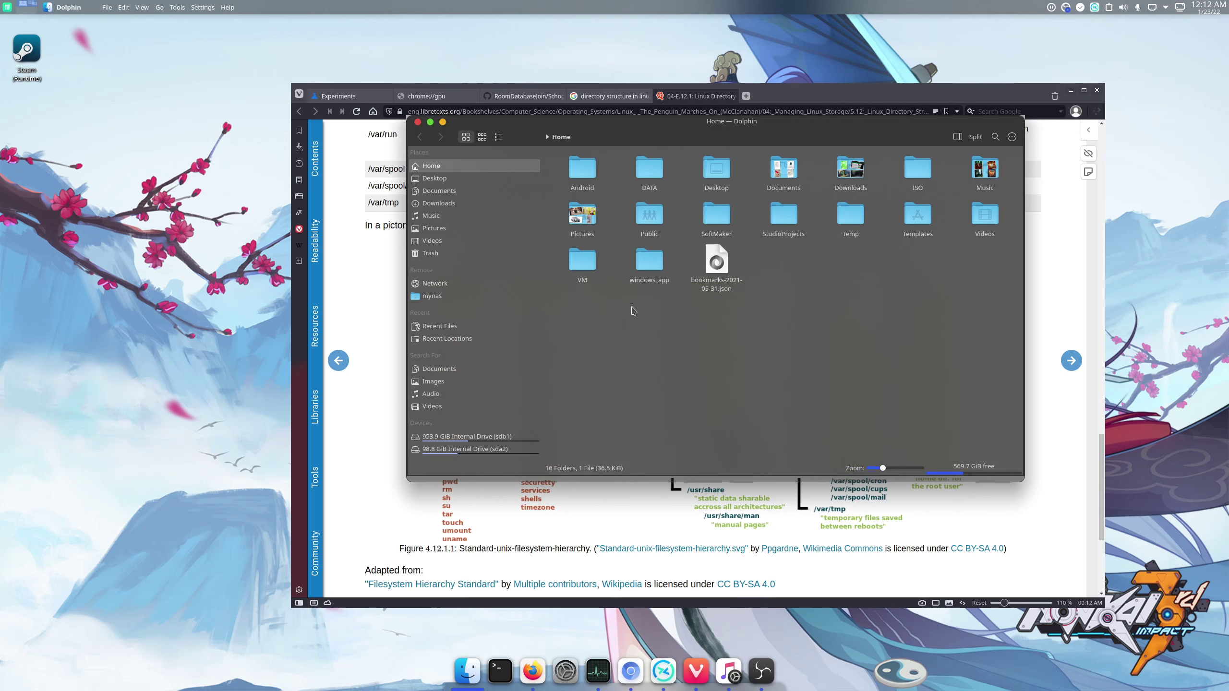
drag(637, 124, 245, 212)
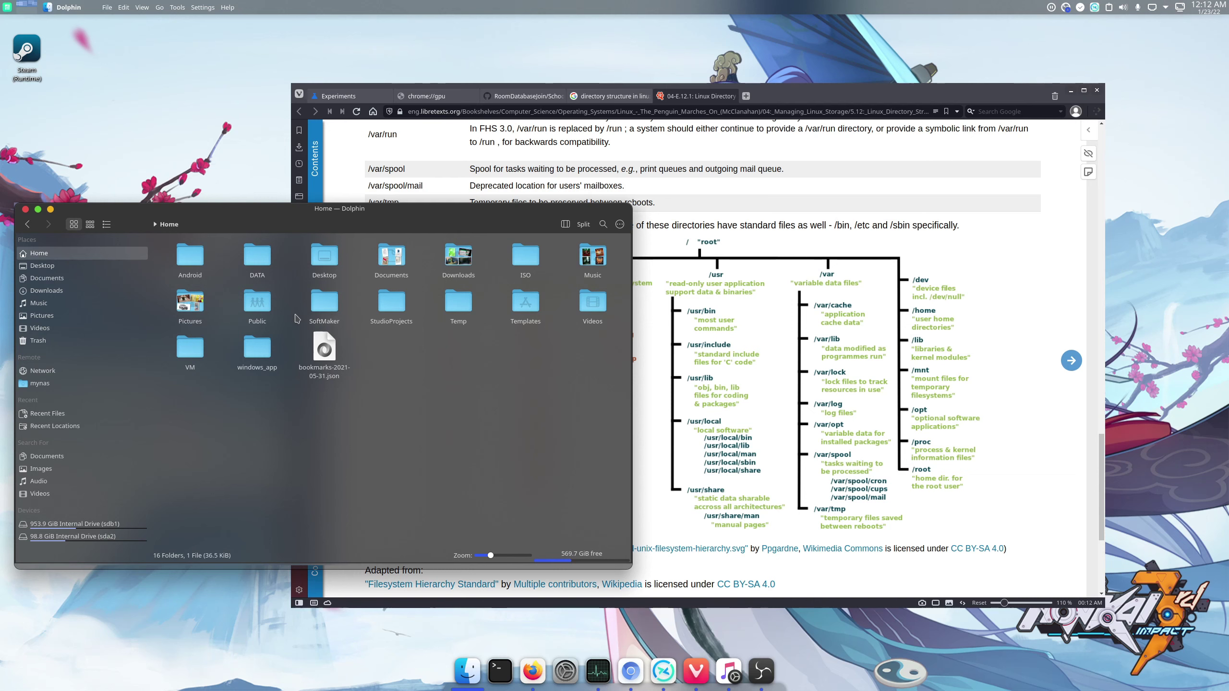
click(801, 94)
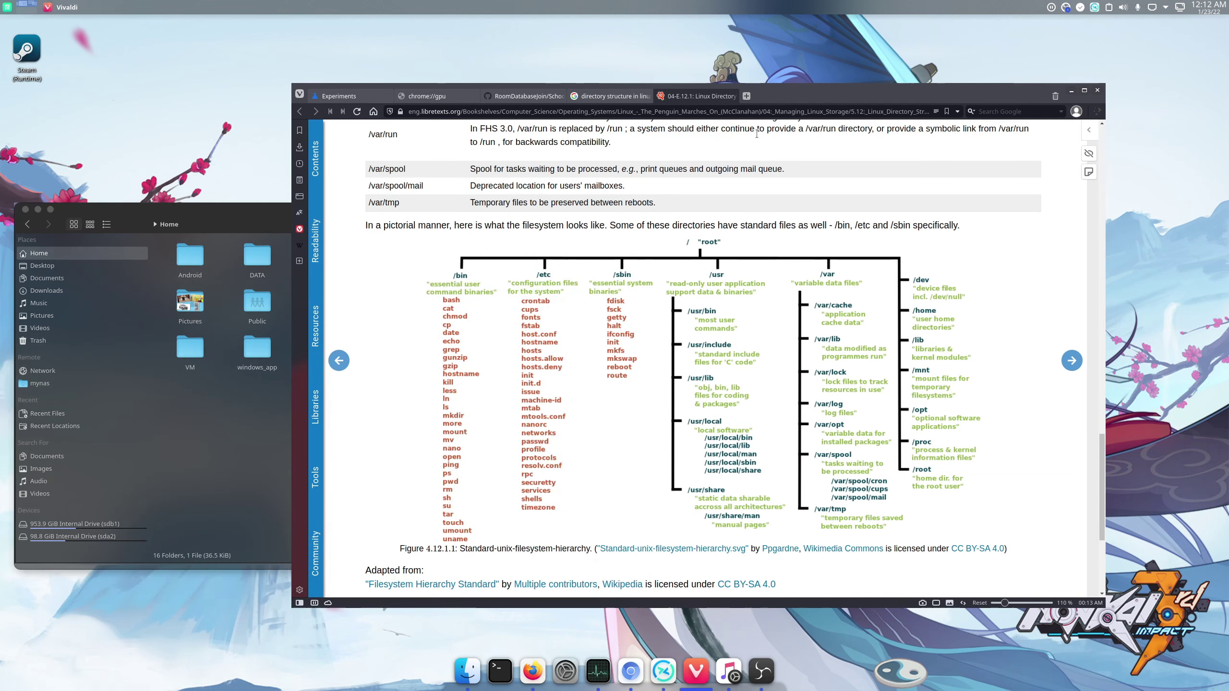
click(232, 416)
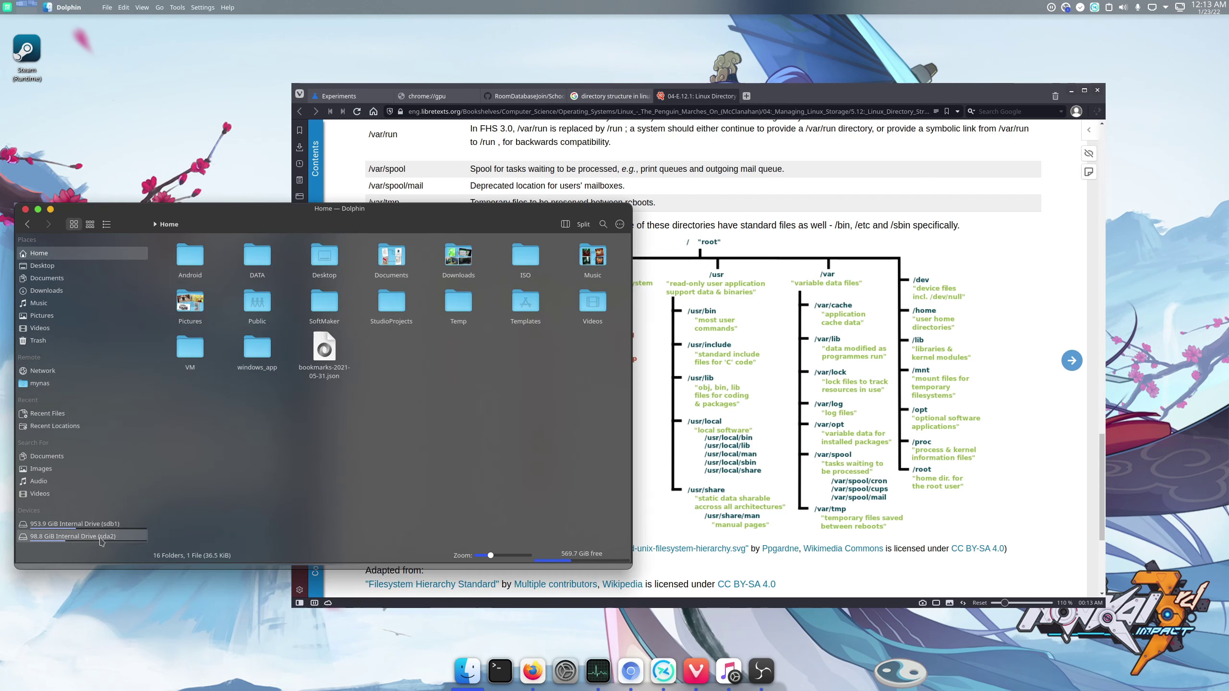
Step: View the root folders of the 98.8 GiB internal drive (sda2) beside the filesystem diagram, and return to the Home folder
click(76, 538)
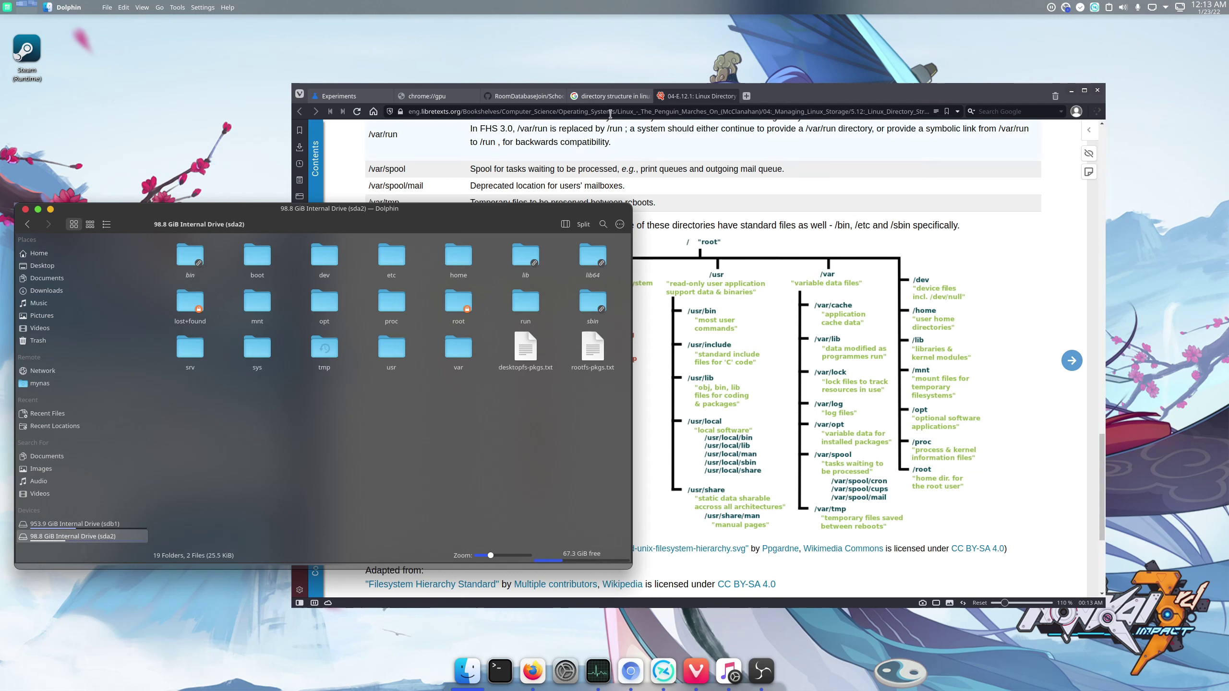
drag(814, 96, 1051, 89)
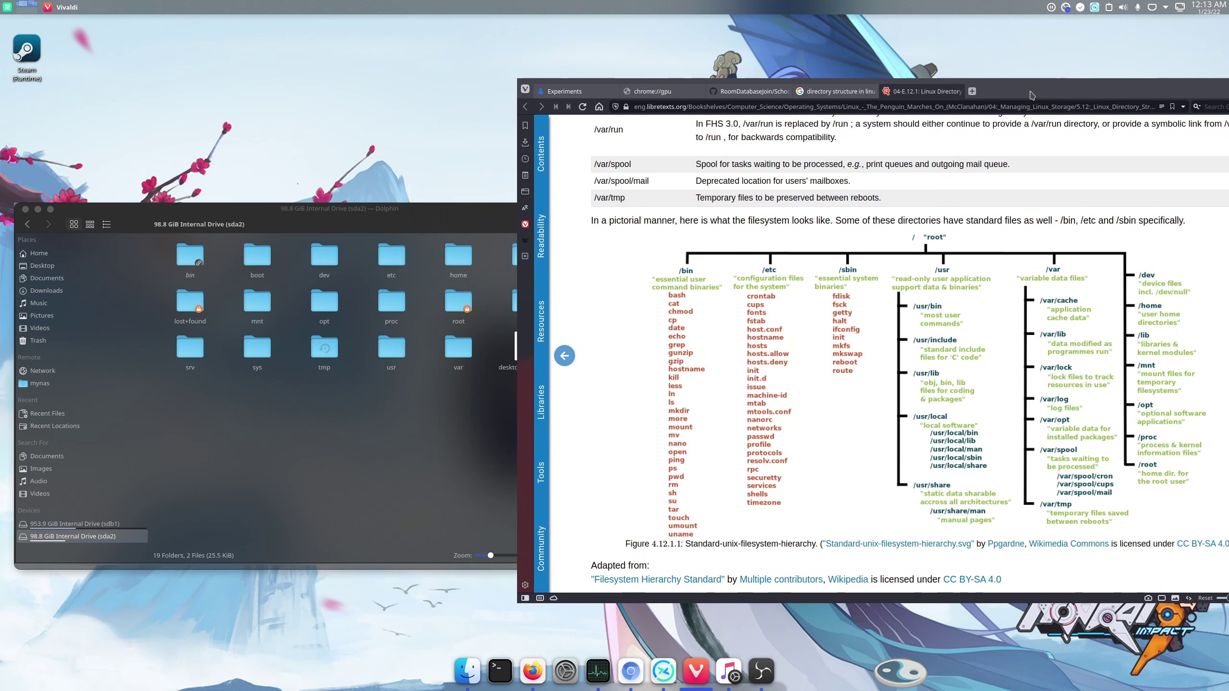
click(242, 209)
click(58, 253)
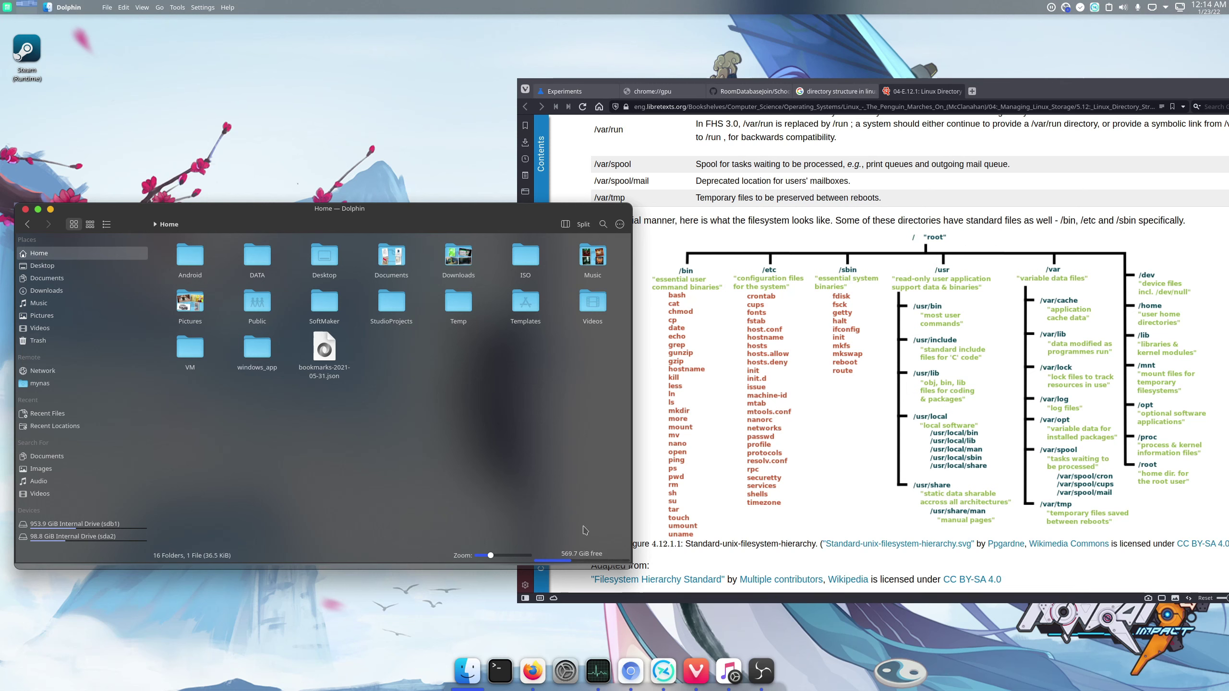
Step: Switch to the win11test remote session in Remmina and browse to the Tester folder under Users on Local Disk (C:)
click(663, 669)
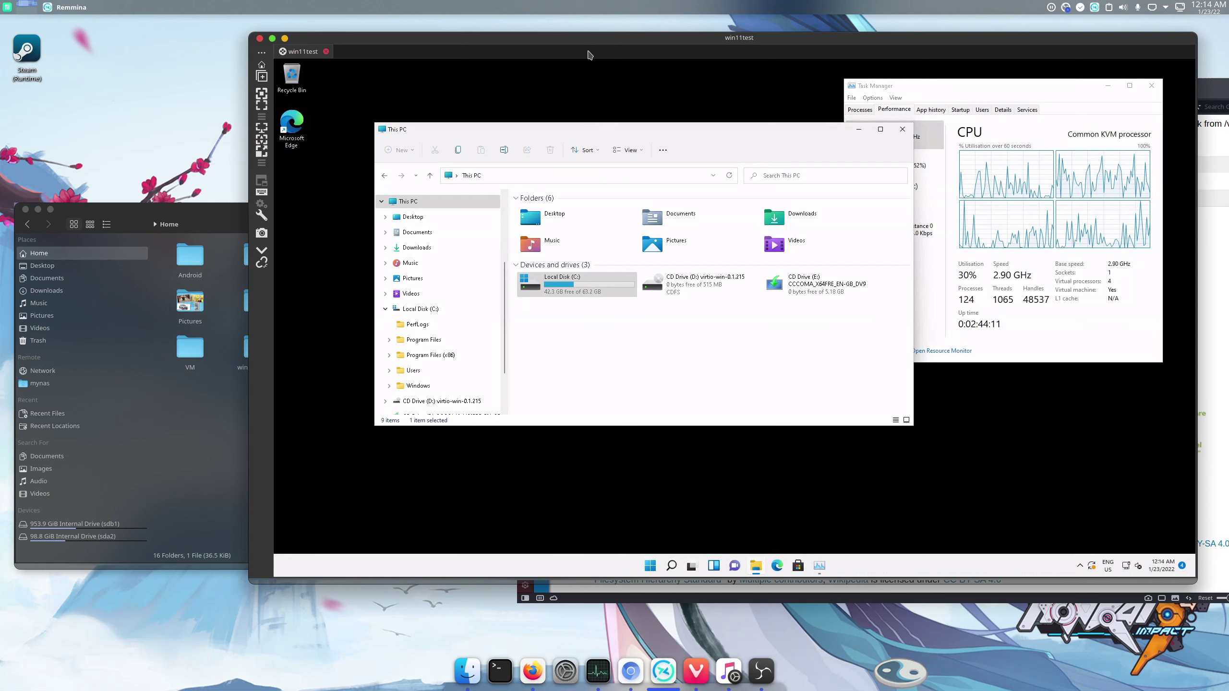
drag(594, 37, 625, 50)
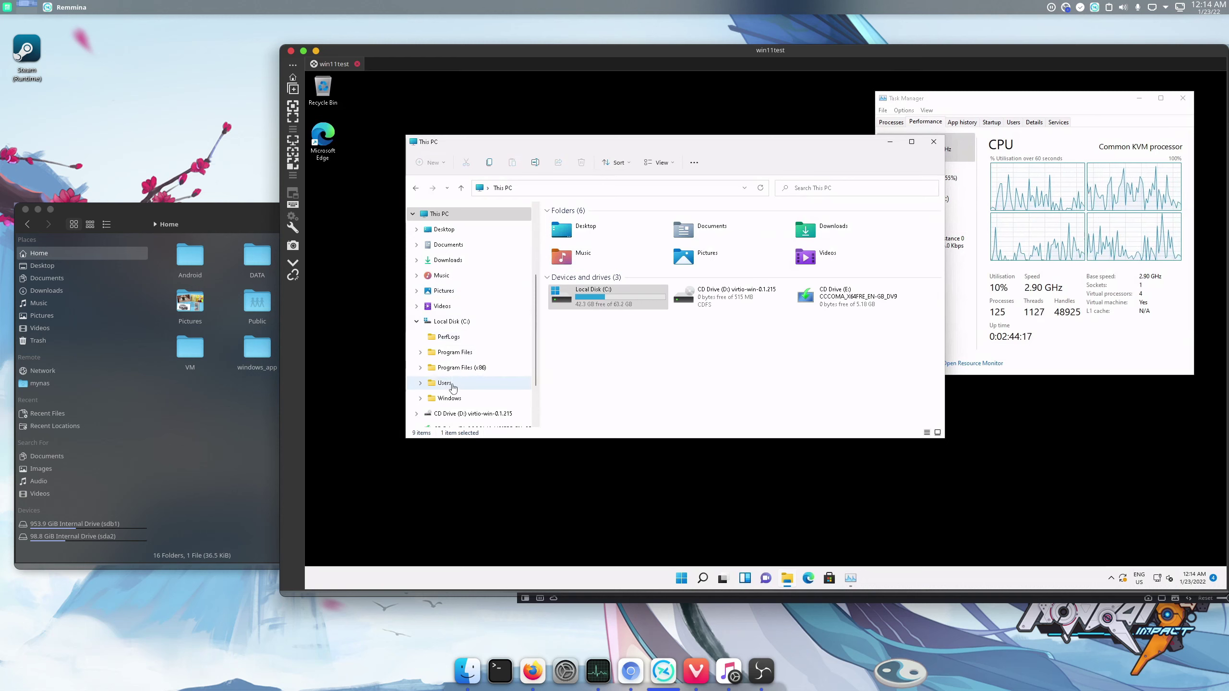
click(444, 383)
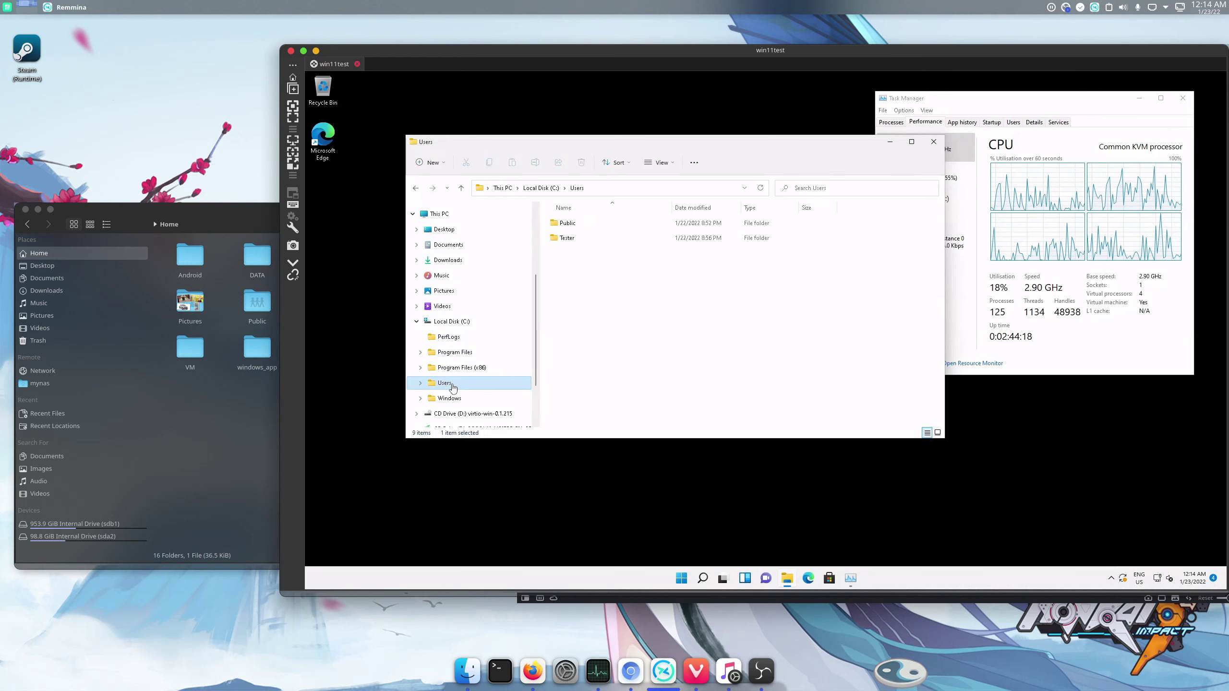
double_click(564, 239)
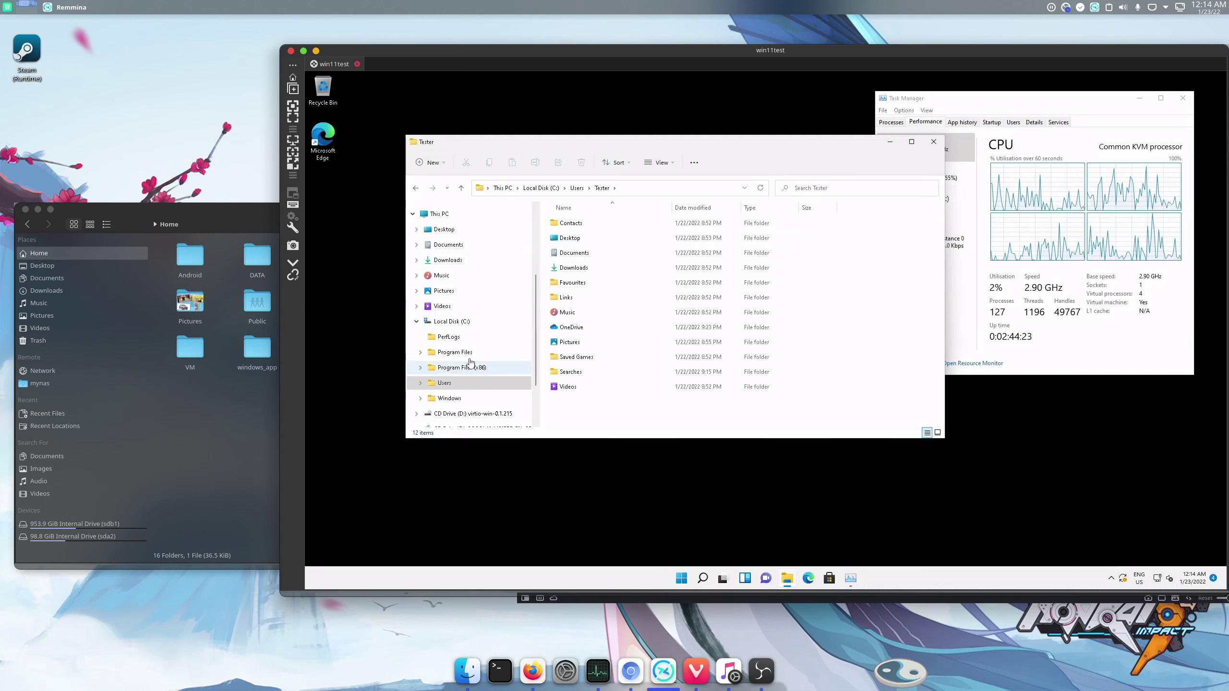
scroll(469, 362, down, 2)
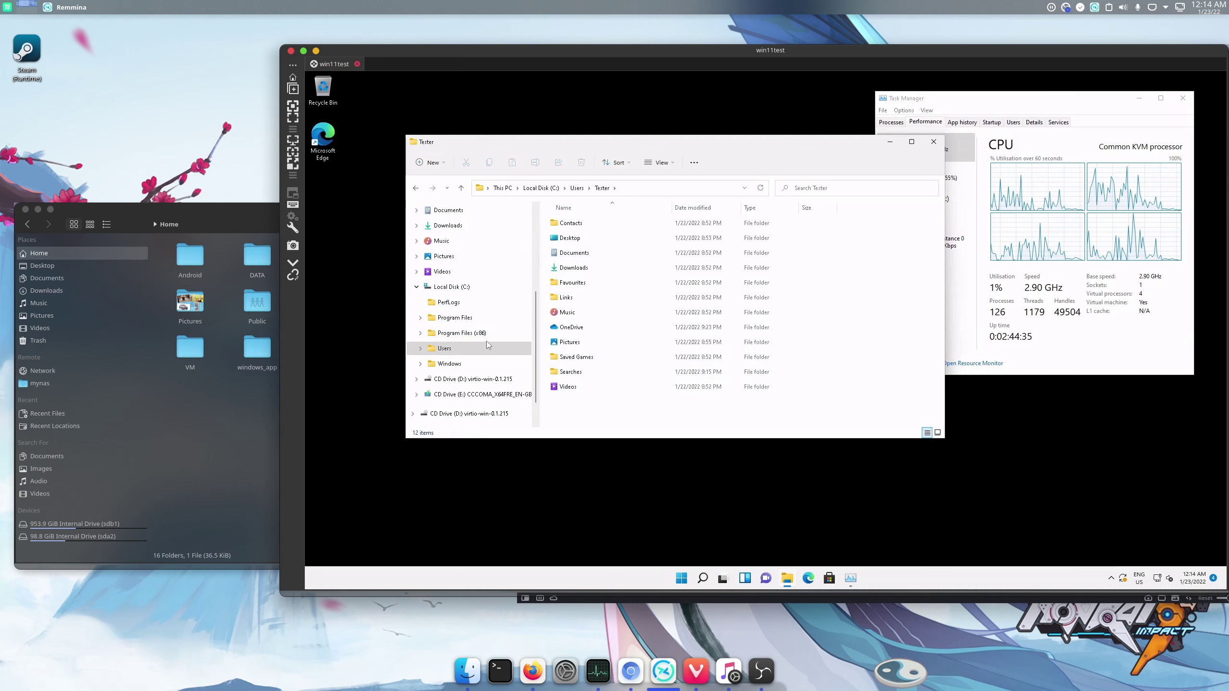
Step: Open GParted over the file windows and show the device information for /dev/sda
click(251, 218)
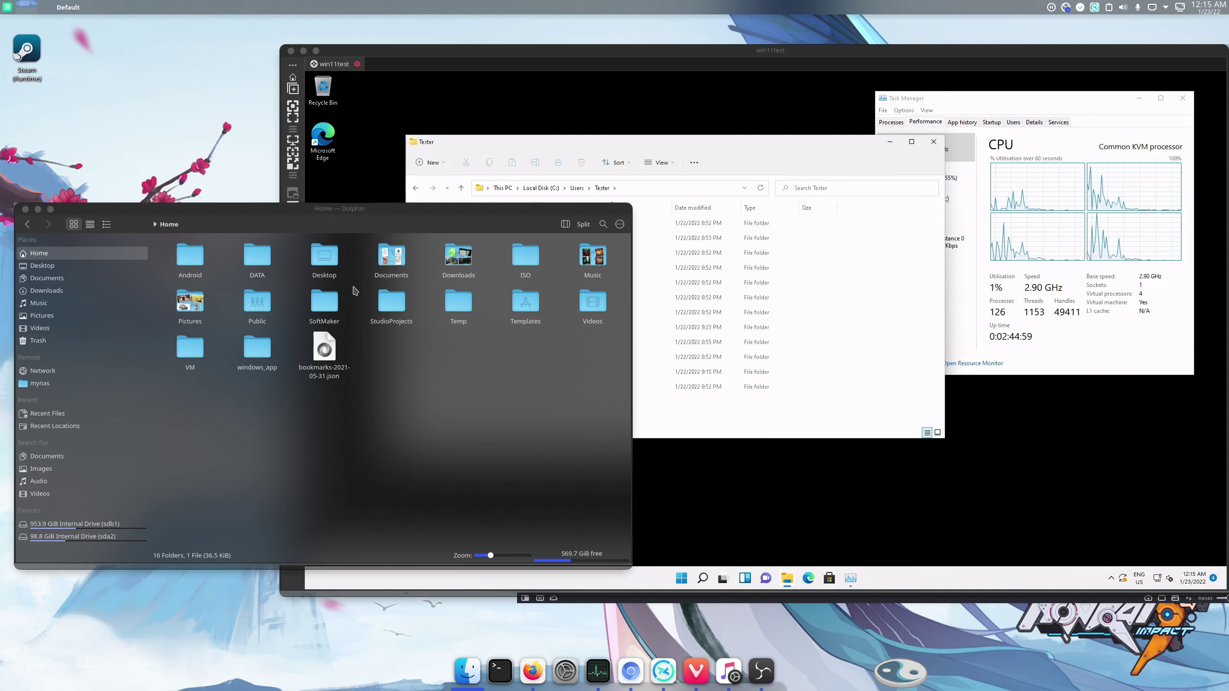
drag(621, 229, 568, 97)
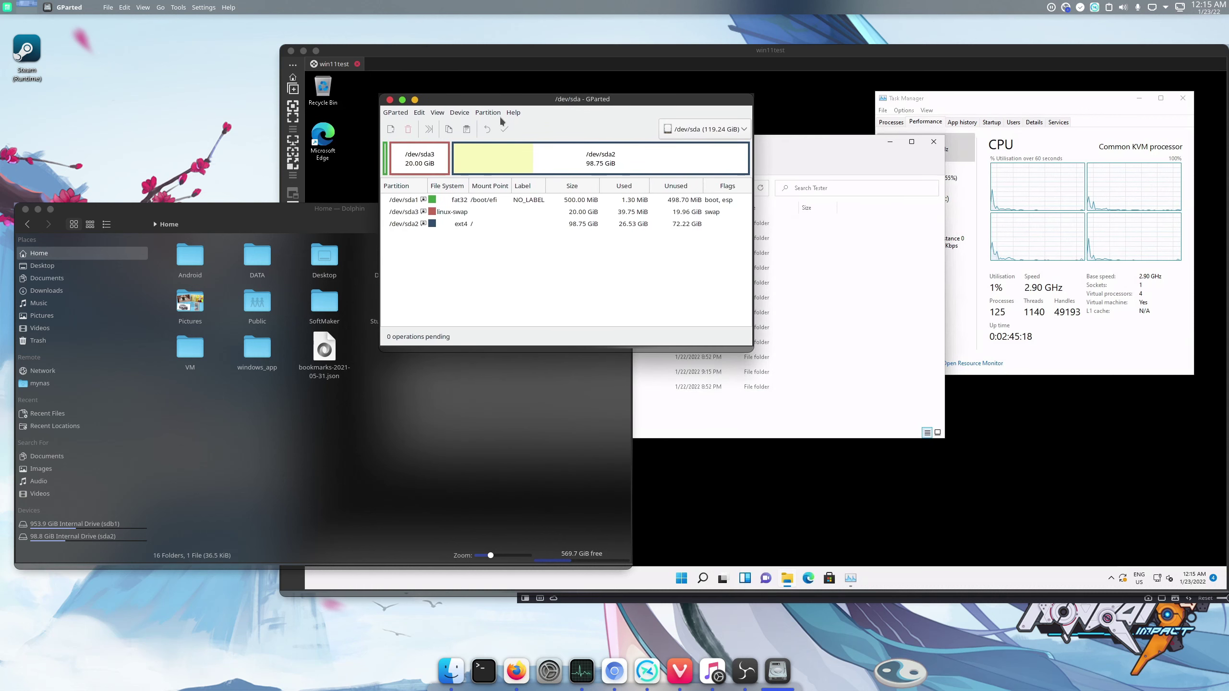
click(436, 113)
click(460, 125)
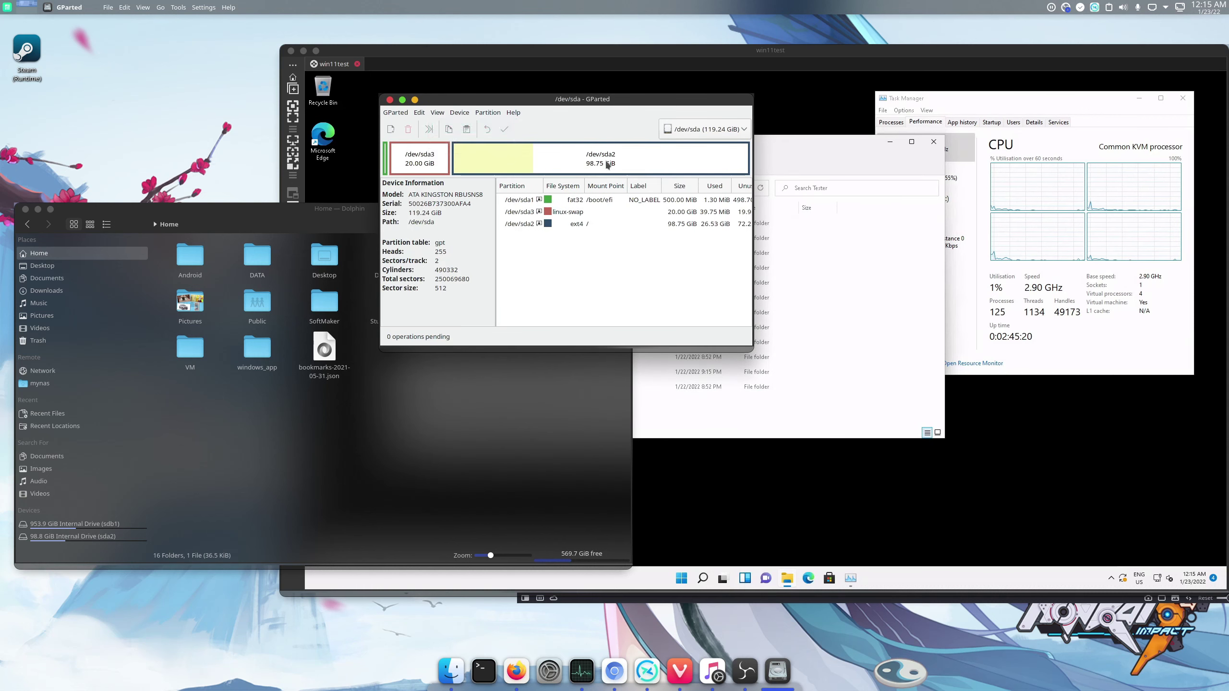
Step: Switch GParted to the /dev/sdb disk and select its ext4 partition /dev/sdb1 mounted at /home
click(727, 135)
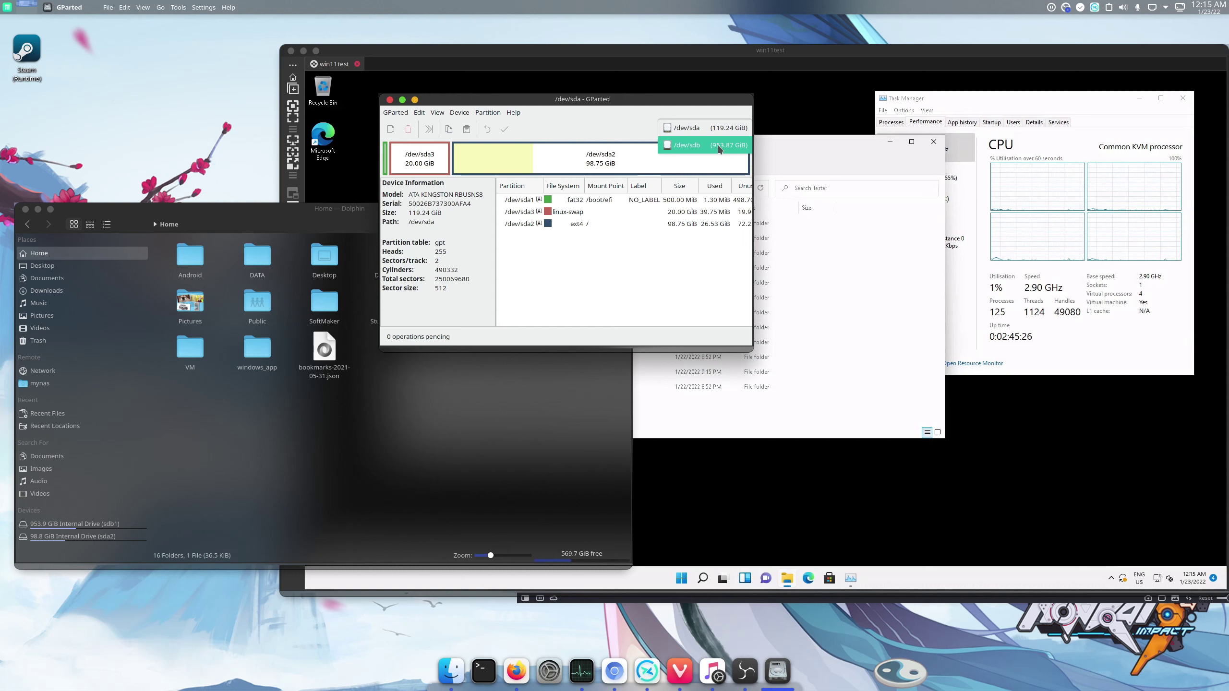
click(718, 146)
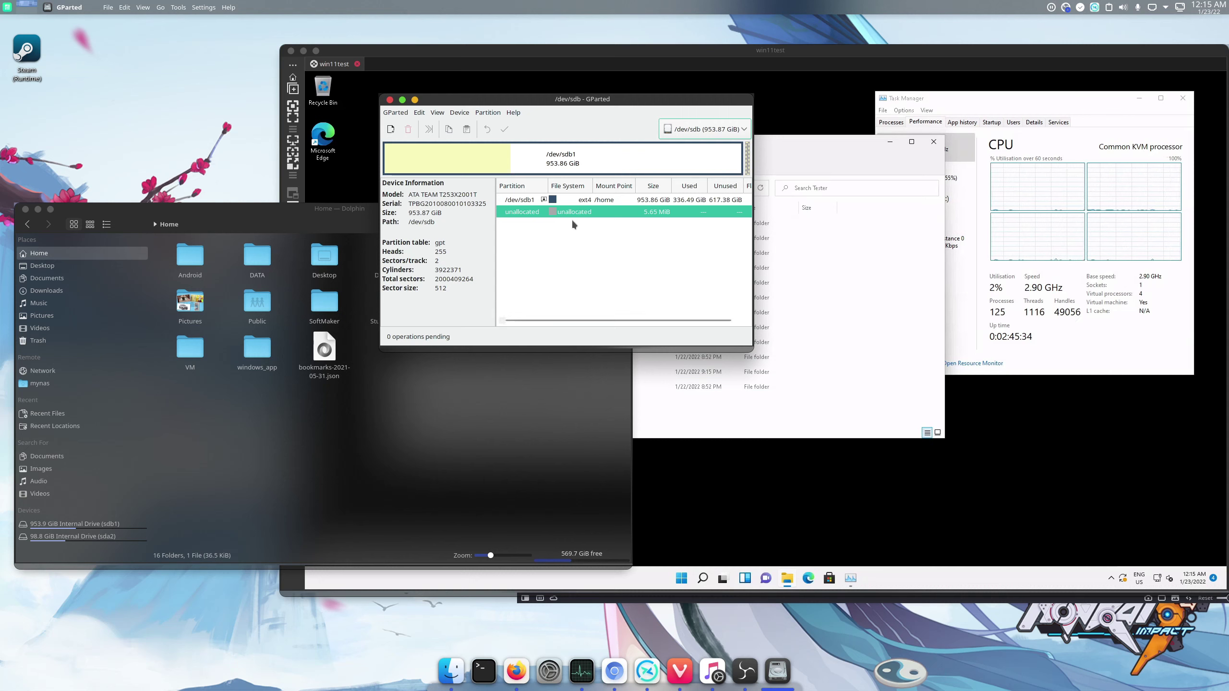
click(606, 200)
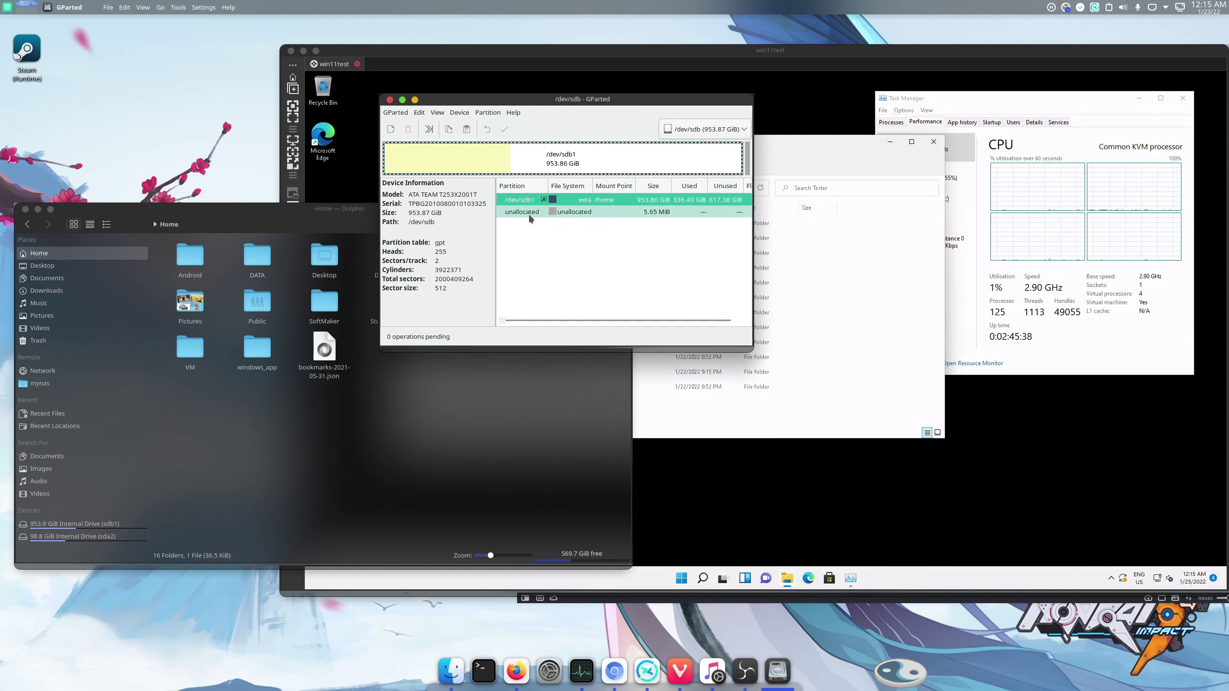
Step: Compare Dolphin's Home window with GParted, highlight the /dev/sdb size, and switch GParted back to /dev/sda
key(alt+Tab)
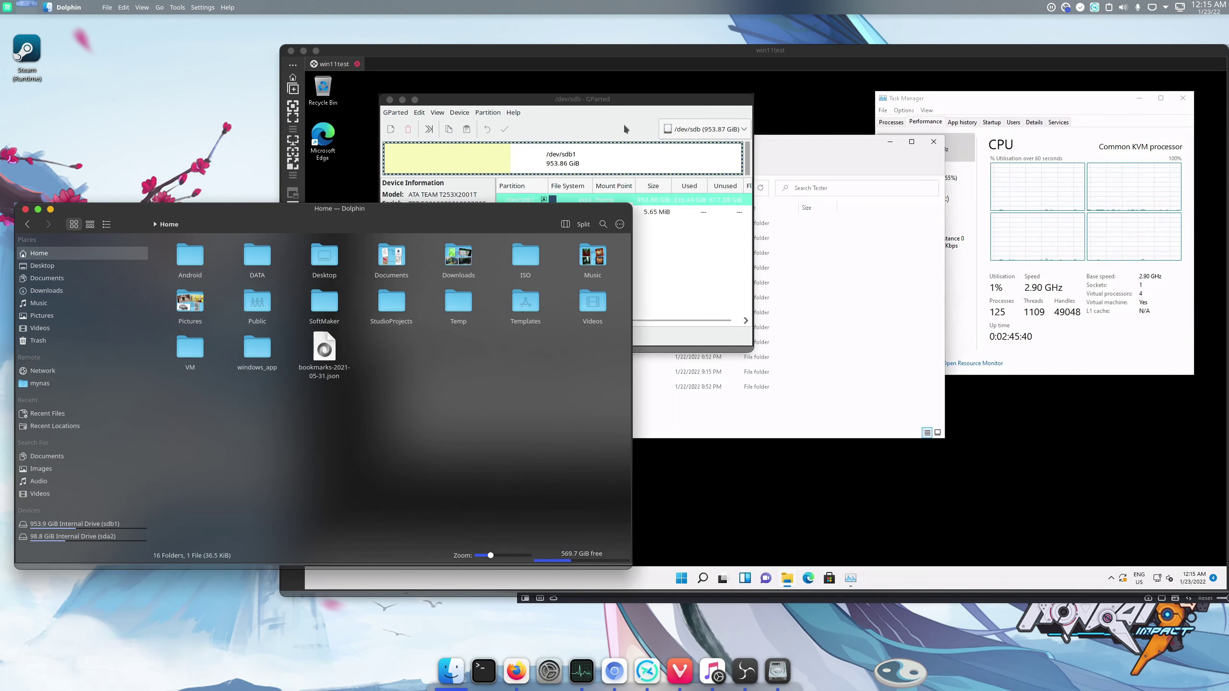
click(627, 105)
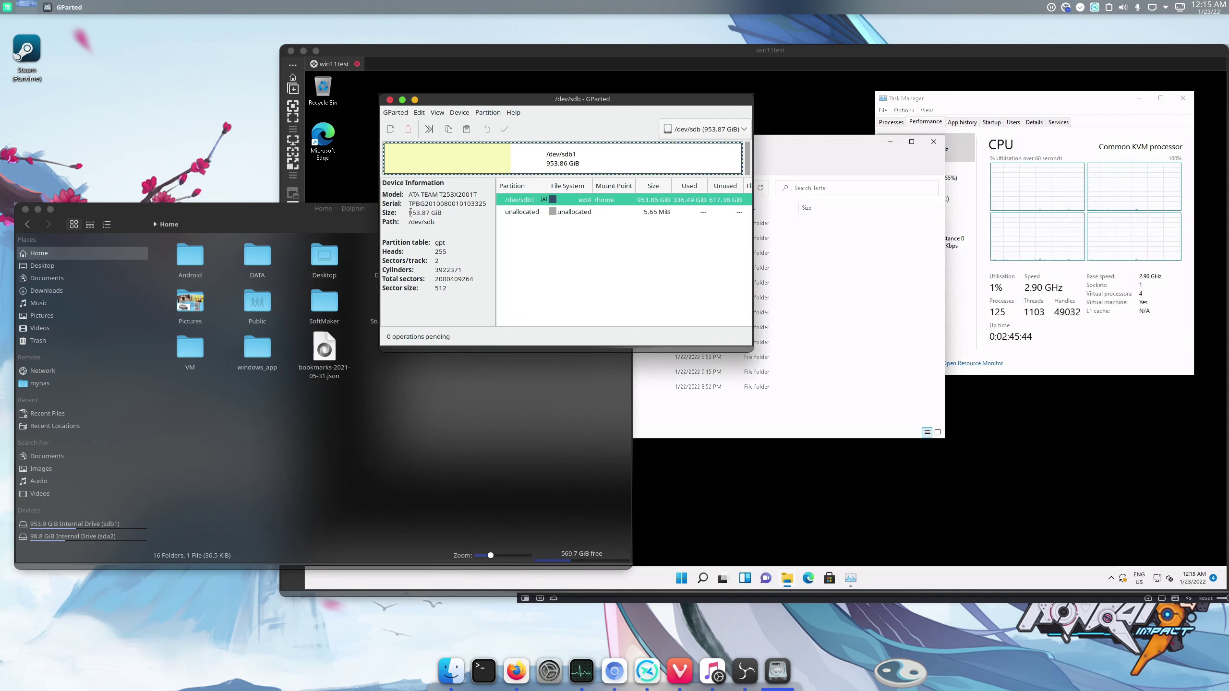
drag(411, 213, 436, 213)
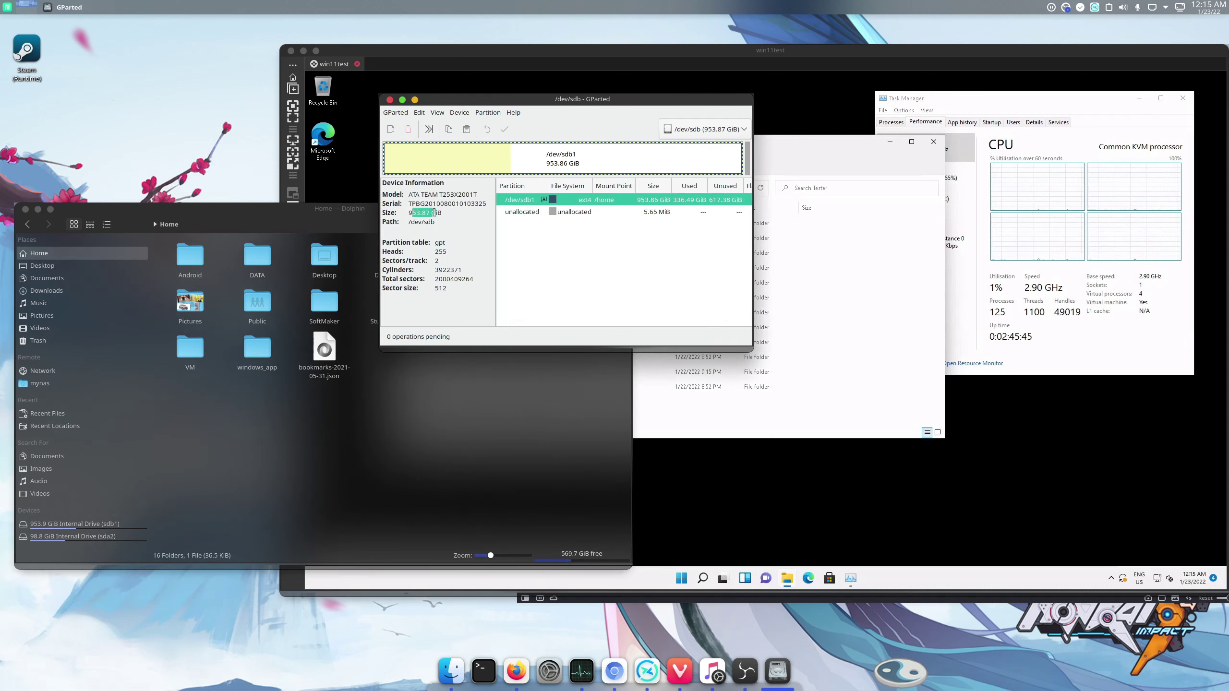
click(690, 131)
click(693, 114)
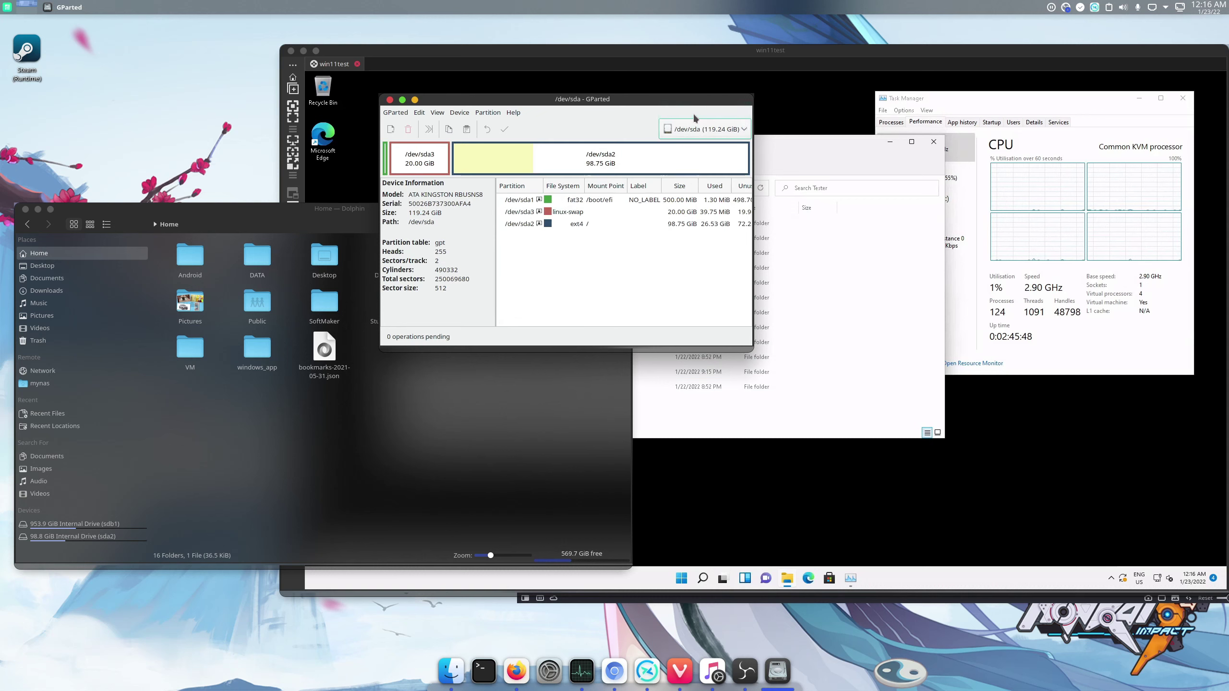
Step: Return to the win11test session and look through the folders and drives in File Explorer's tree
click(817, 147)
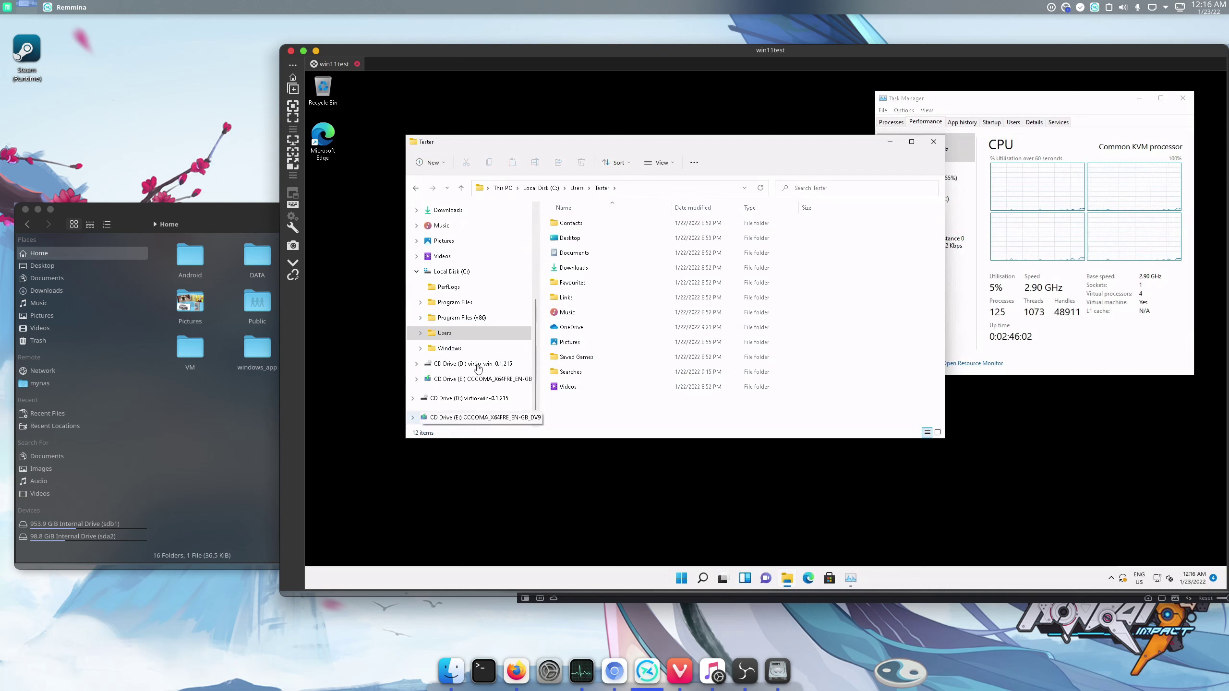
scroll(486, 348, down, 1)
scroll(489, 334, up, 3)
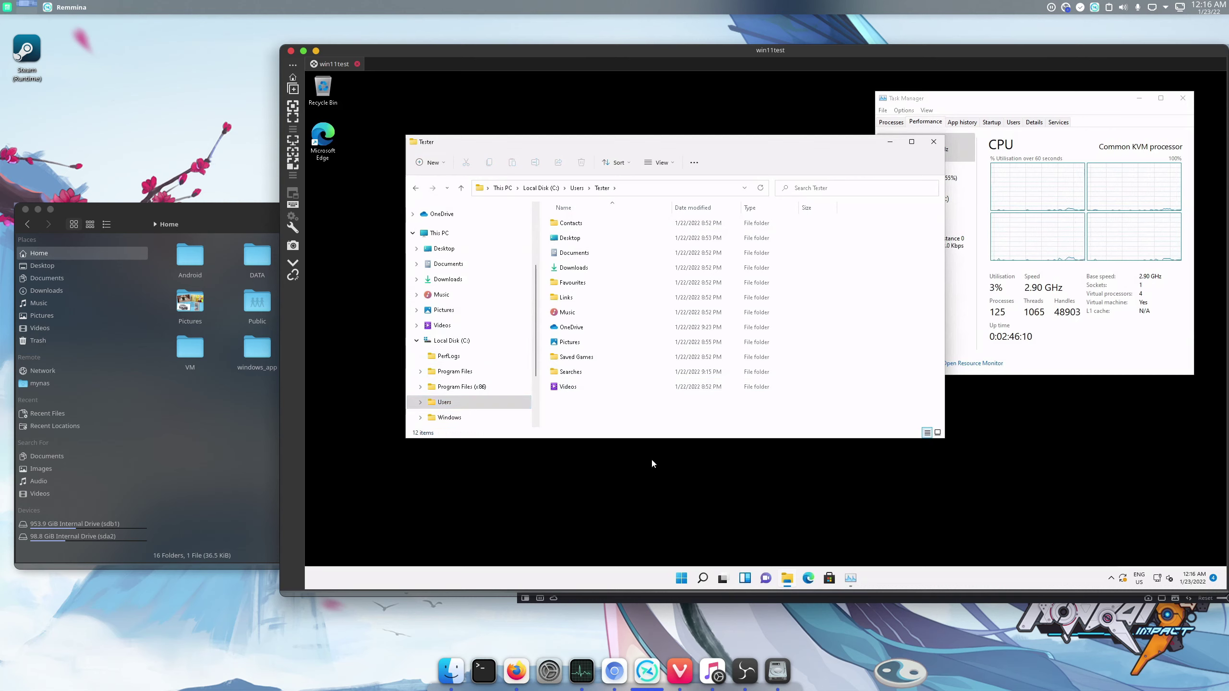
Step: Place GParted beside the Windows session for comparison and select the /dev/sdb1 partition mounted at /home
click(780, 666)
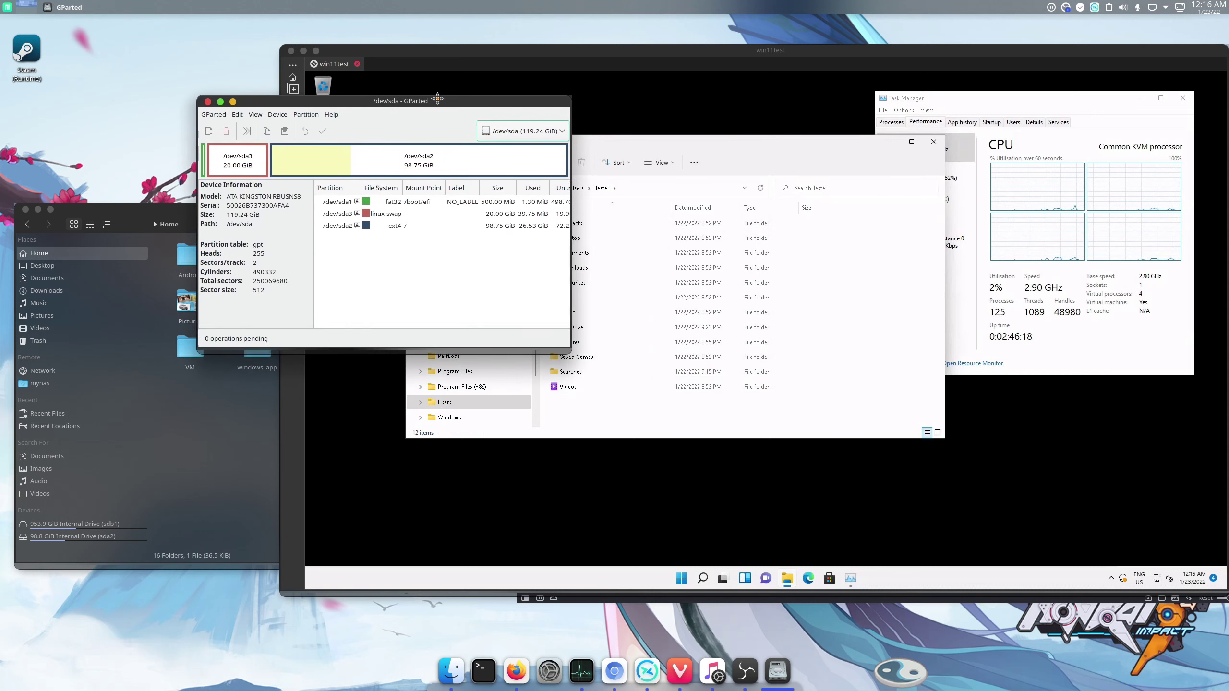
click(396, 200)
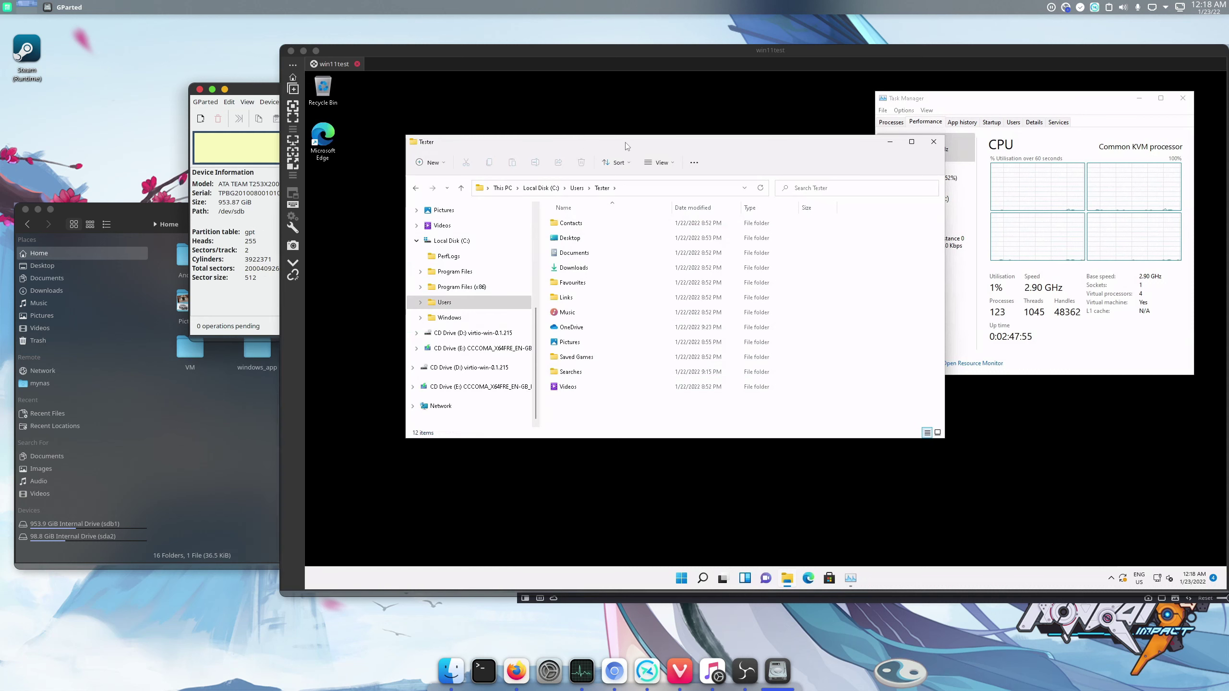
click(580, 117)
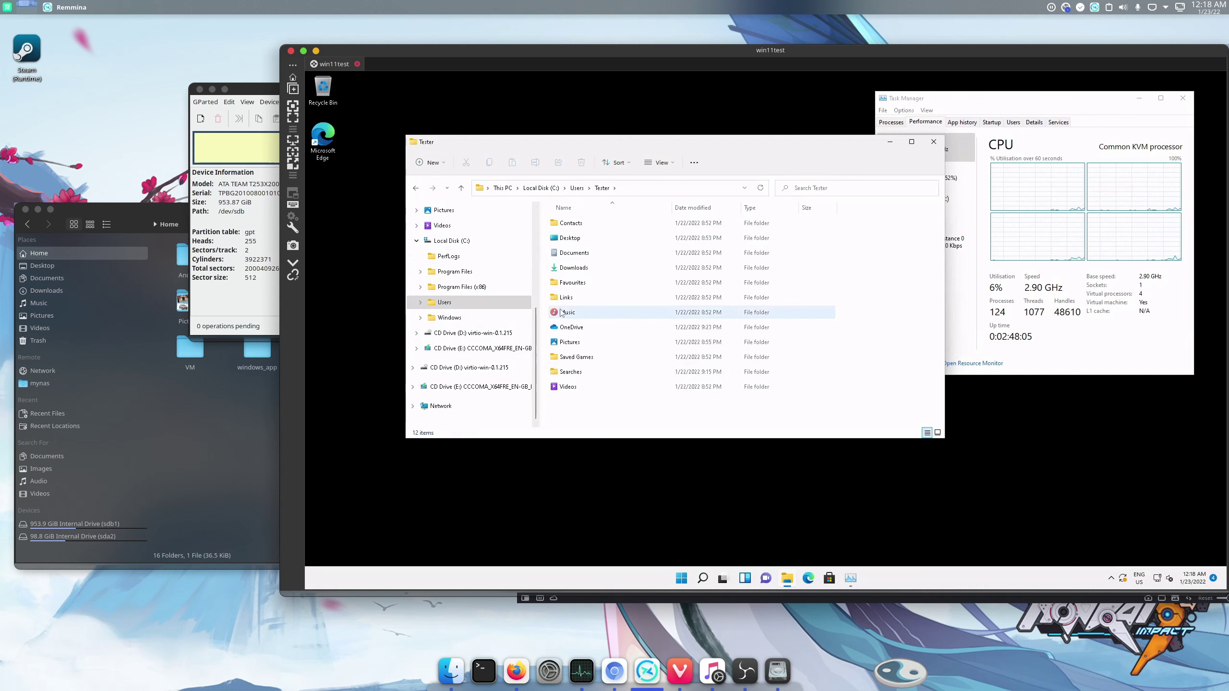
click(261, 92)
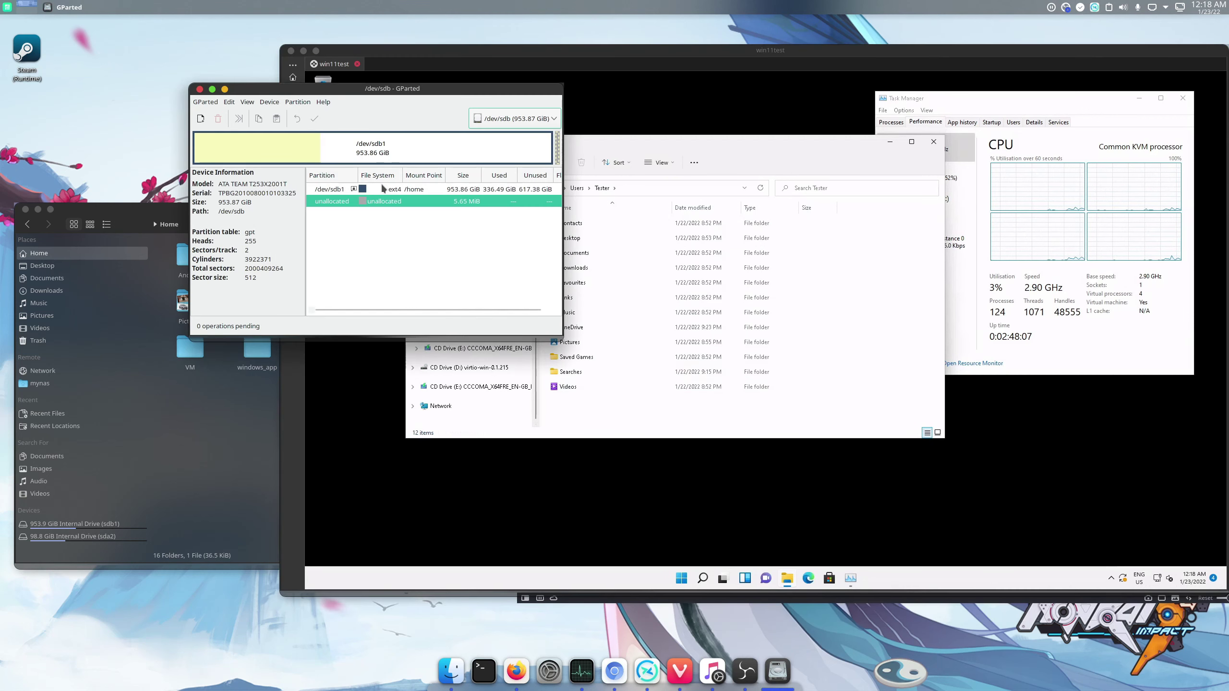
click(384, 189)
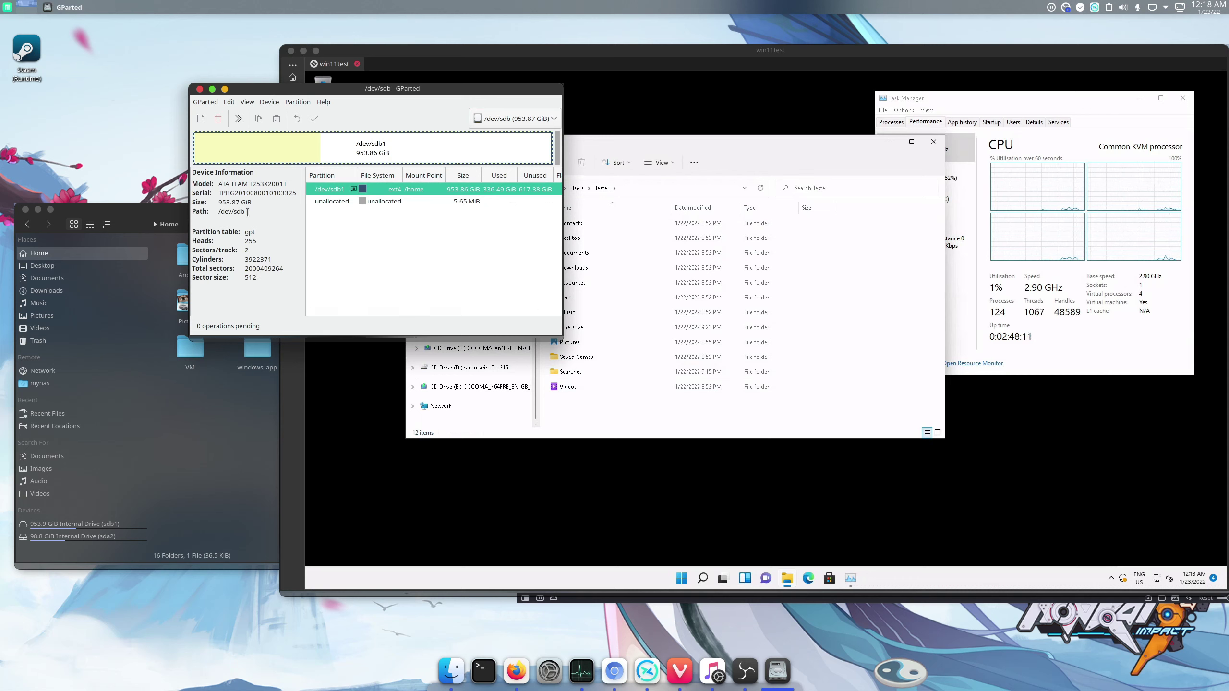
Step: Show hidden files in Dolphin's Home folder, look inside .mozilla, and return to Home with hidden files turned off
click(156, 210)
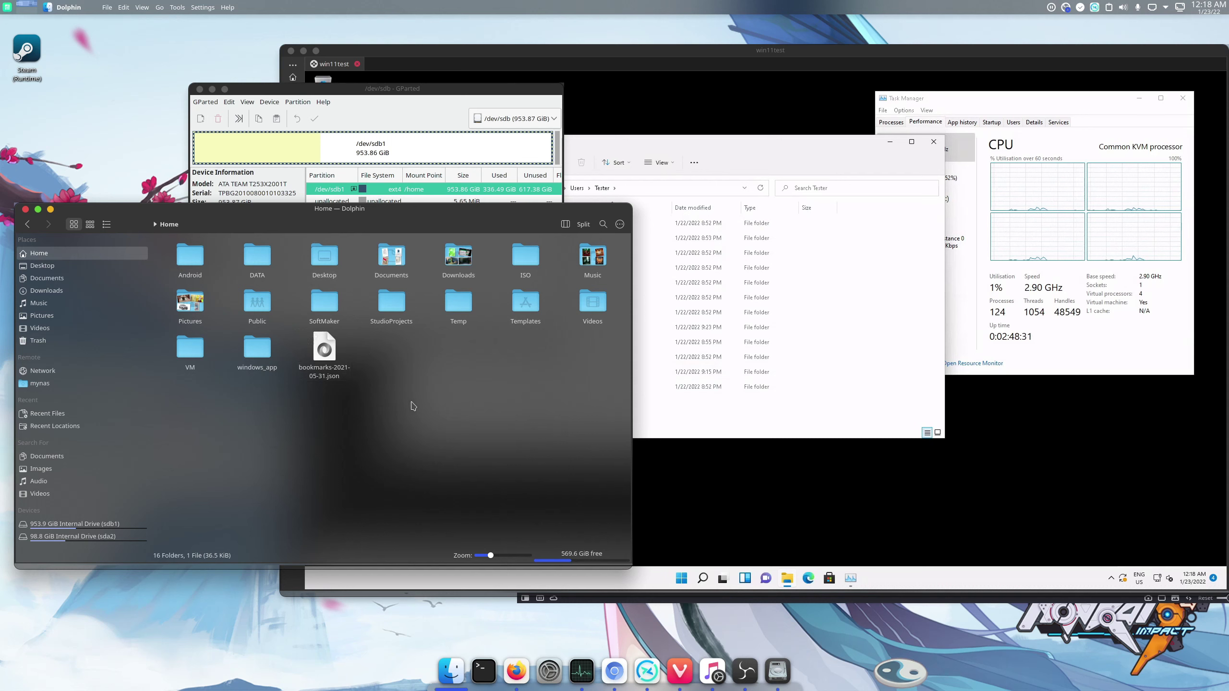
key(ctrl+h)
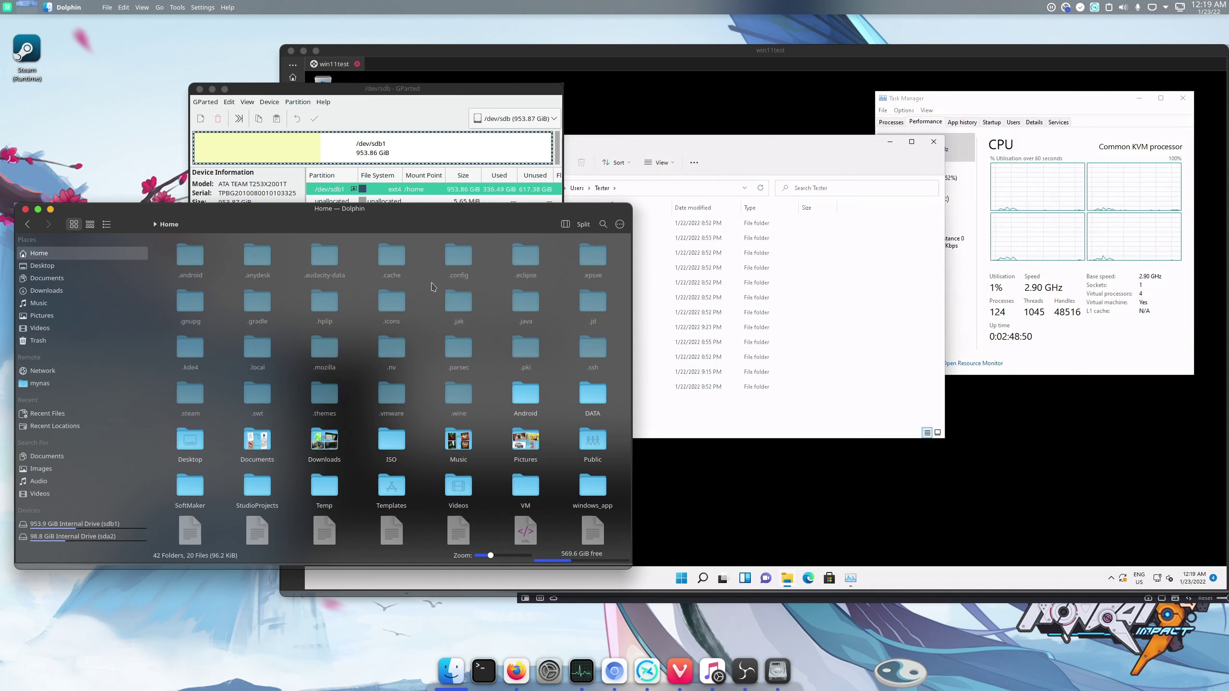
click(323, 360)
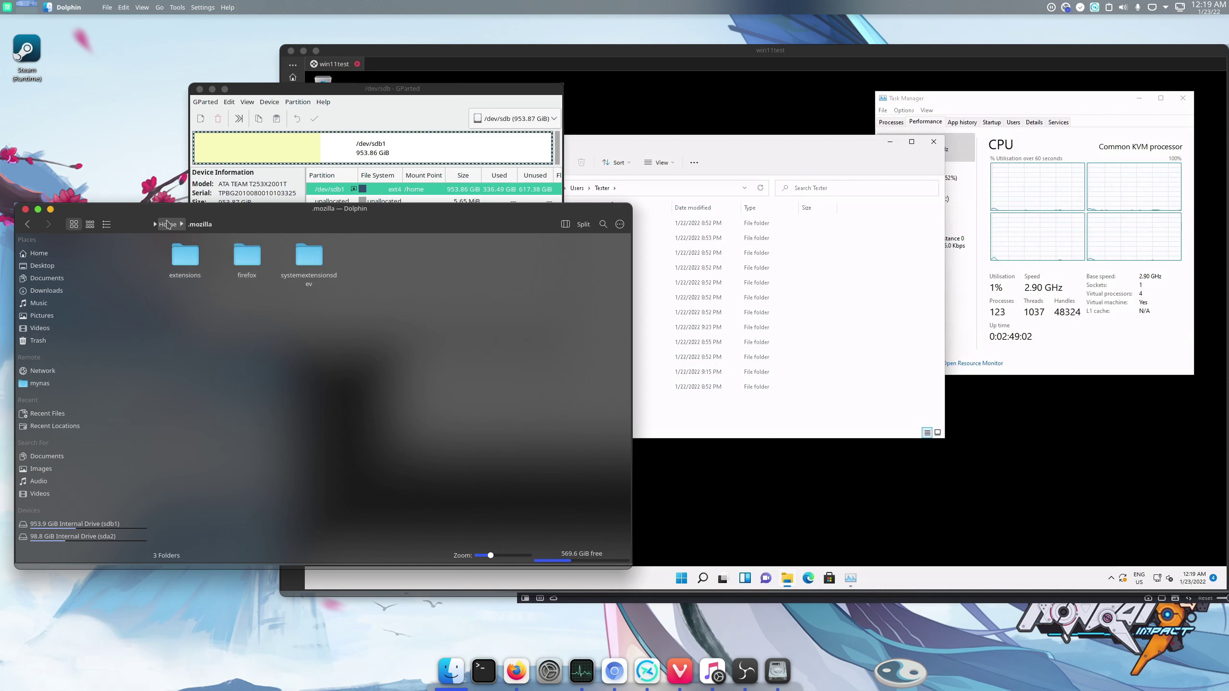
click(167, 224)
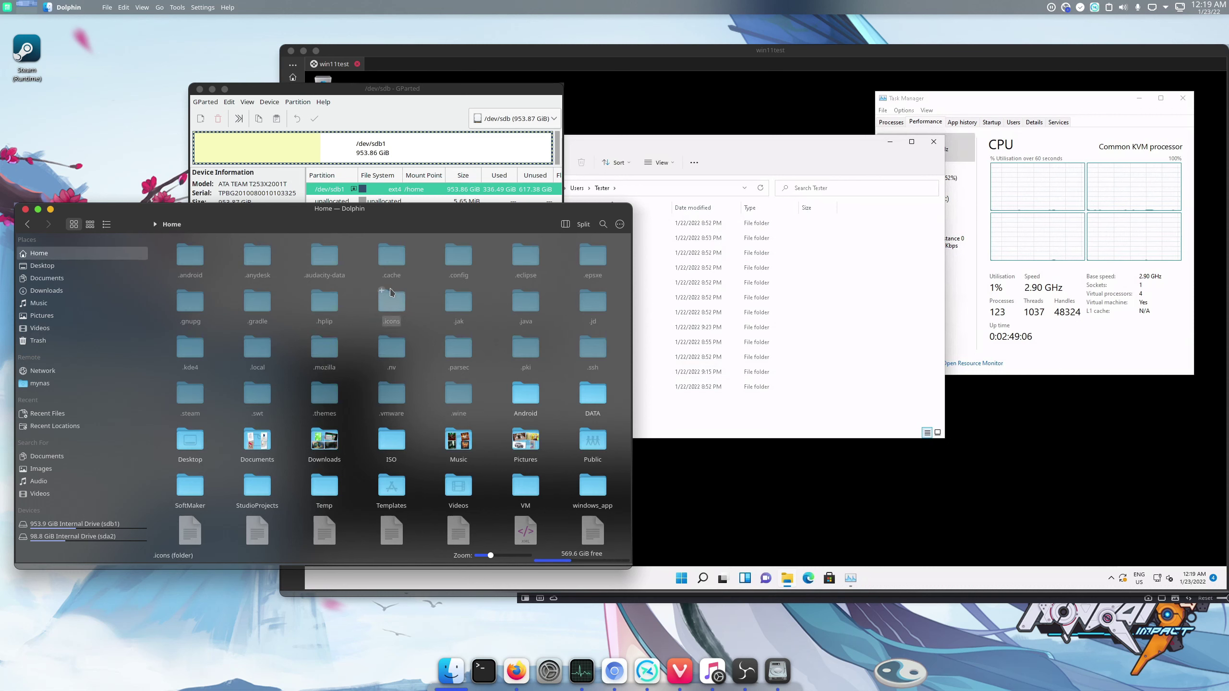
key(ctrl+h)
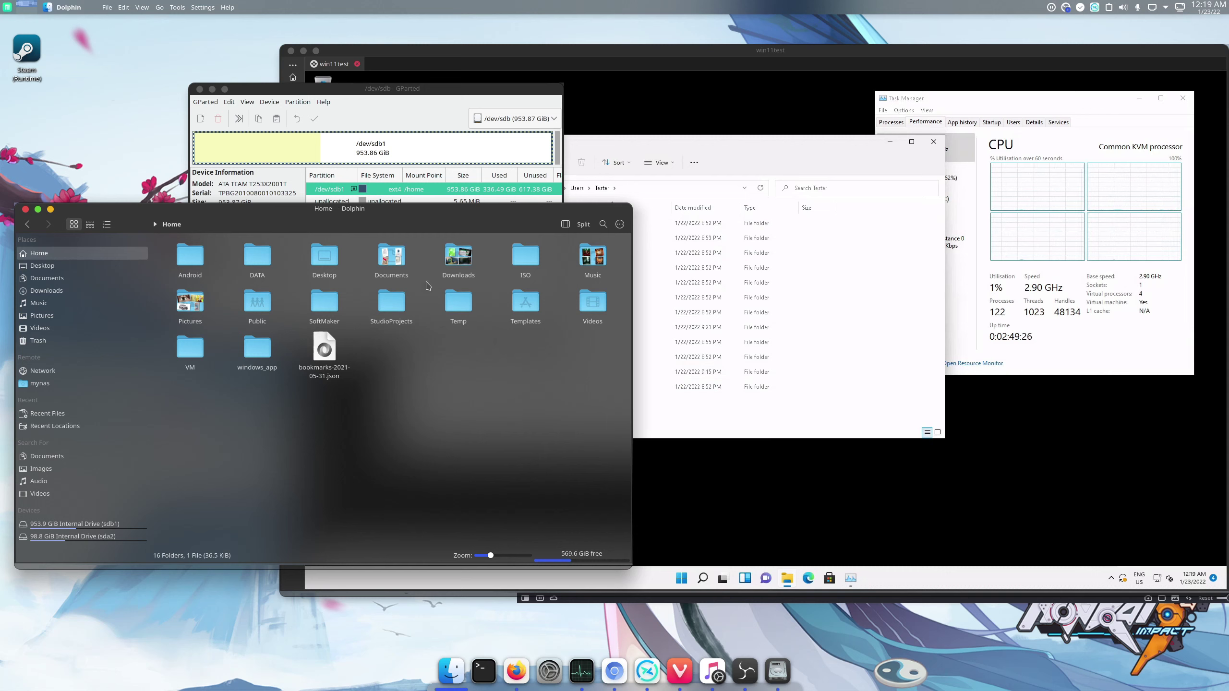
Step: Compare Dolphin's Home folder with the /dev/sdb1 partition in GParted
click(442, 101)
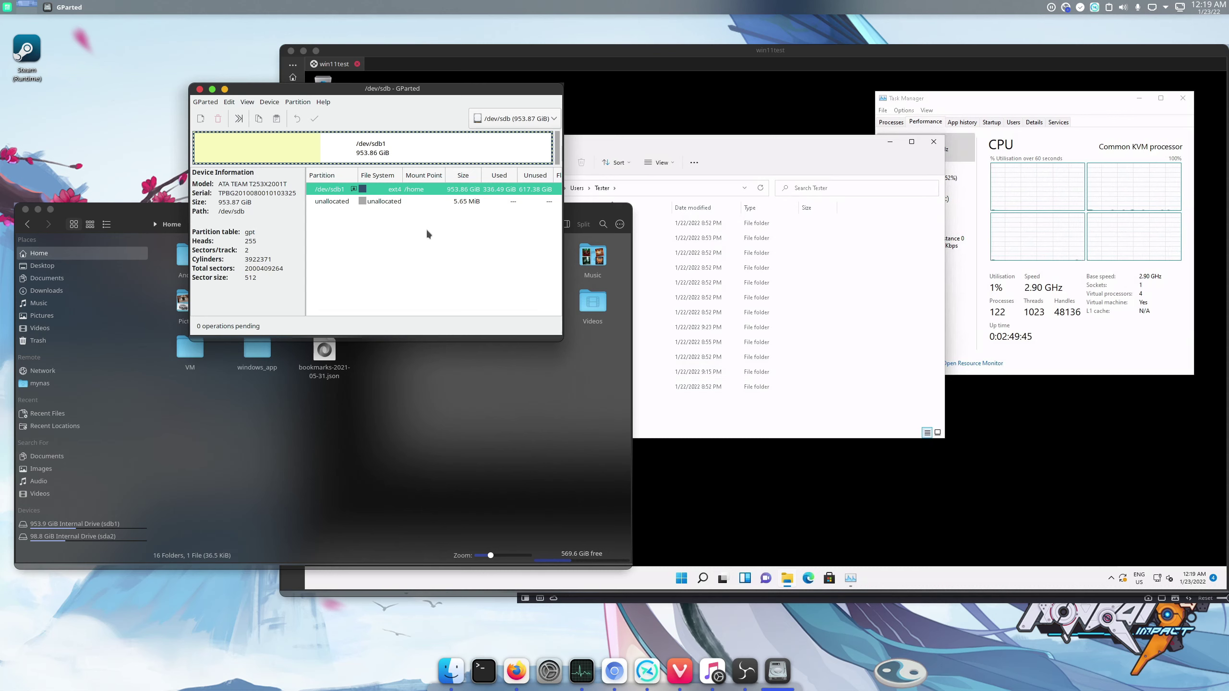
click(577, 211)
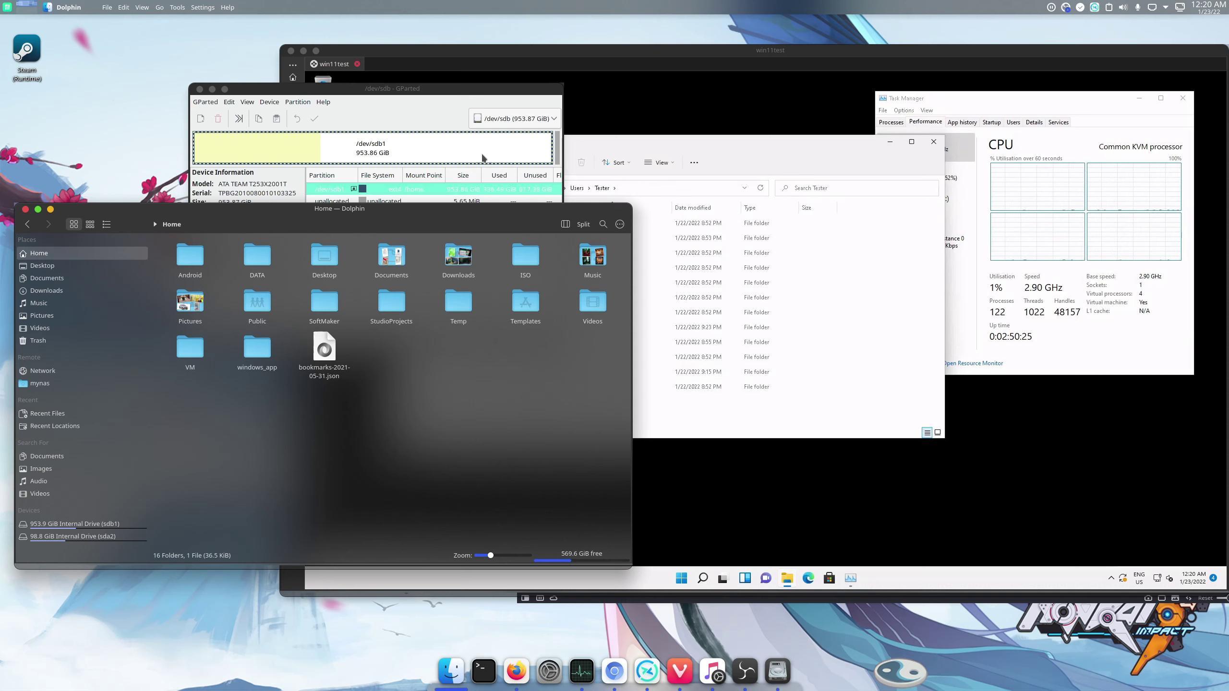
click(466, 91)
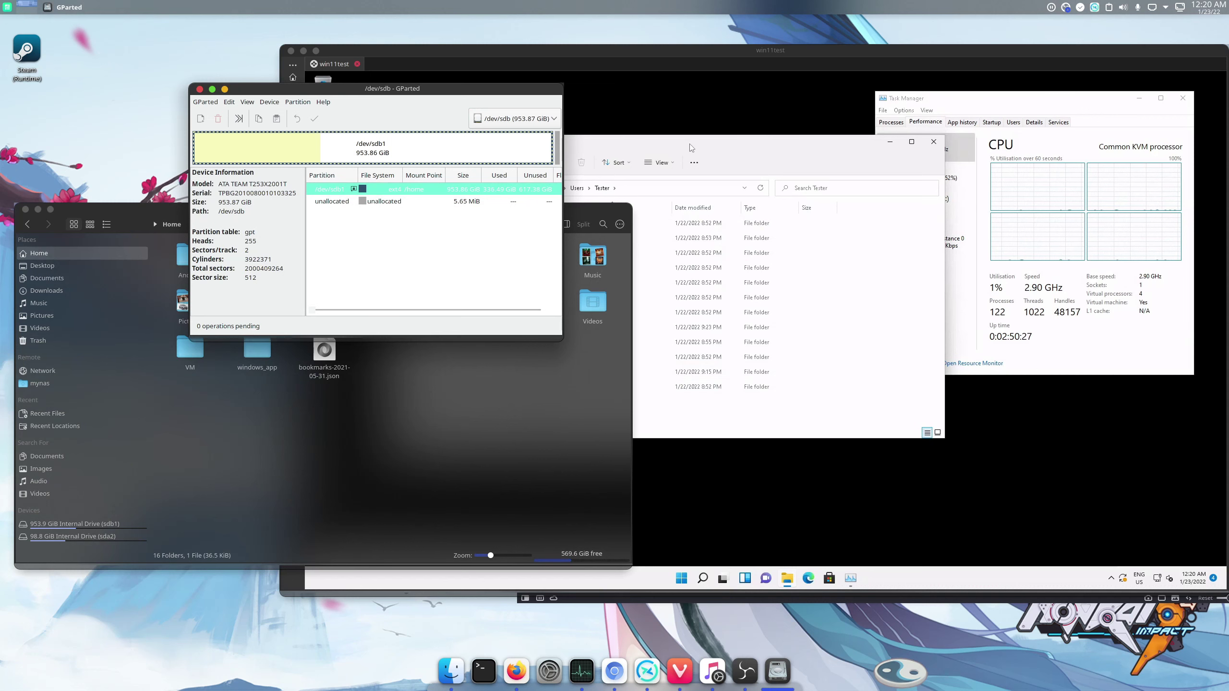
Step: Switch to the win11test session, open Local Disk (C:) in File Explorer, and look over its folders and the drives
click(724, 144)
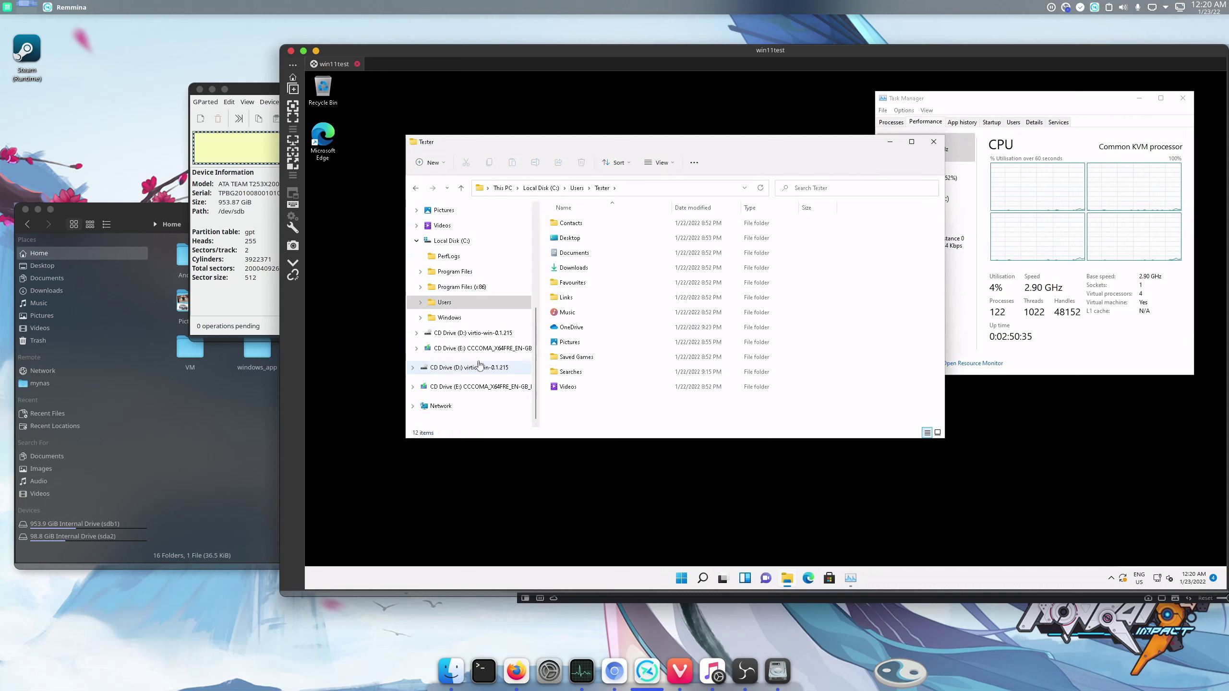
click(451, 242)
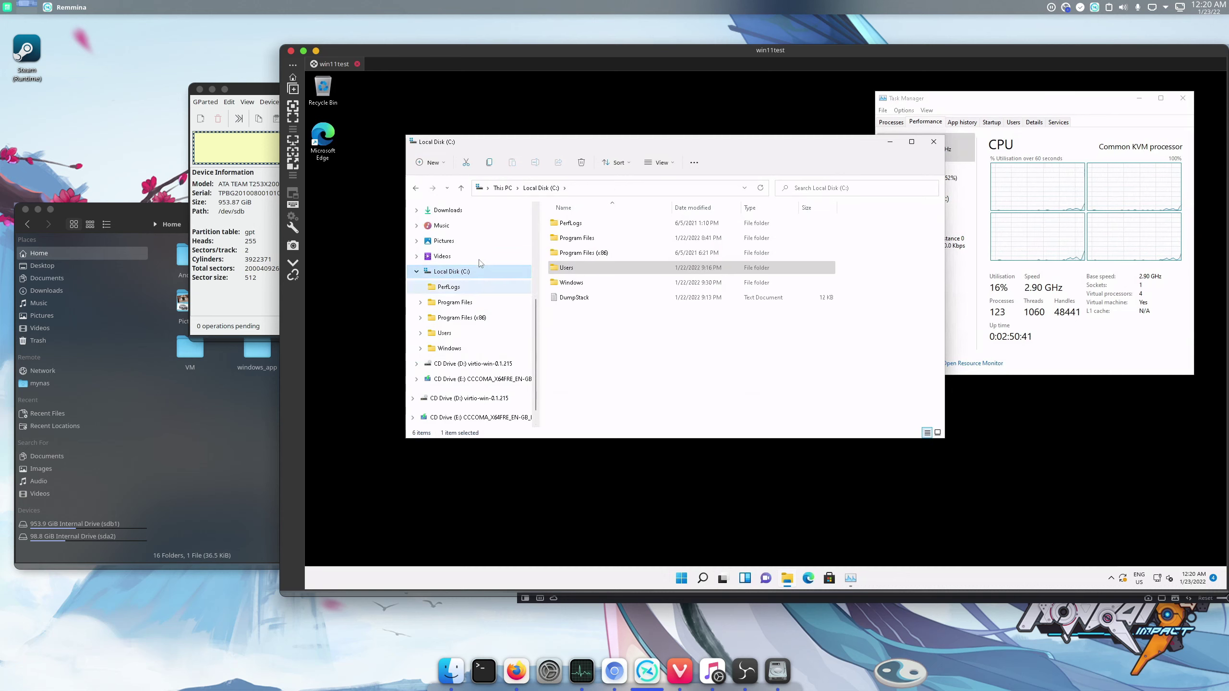
scroll(481, 264, up, 1)
scroll(479, 285, down, 1)
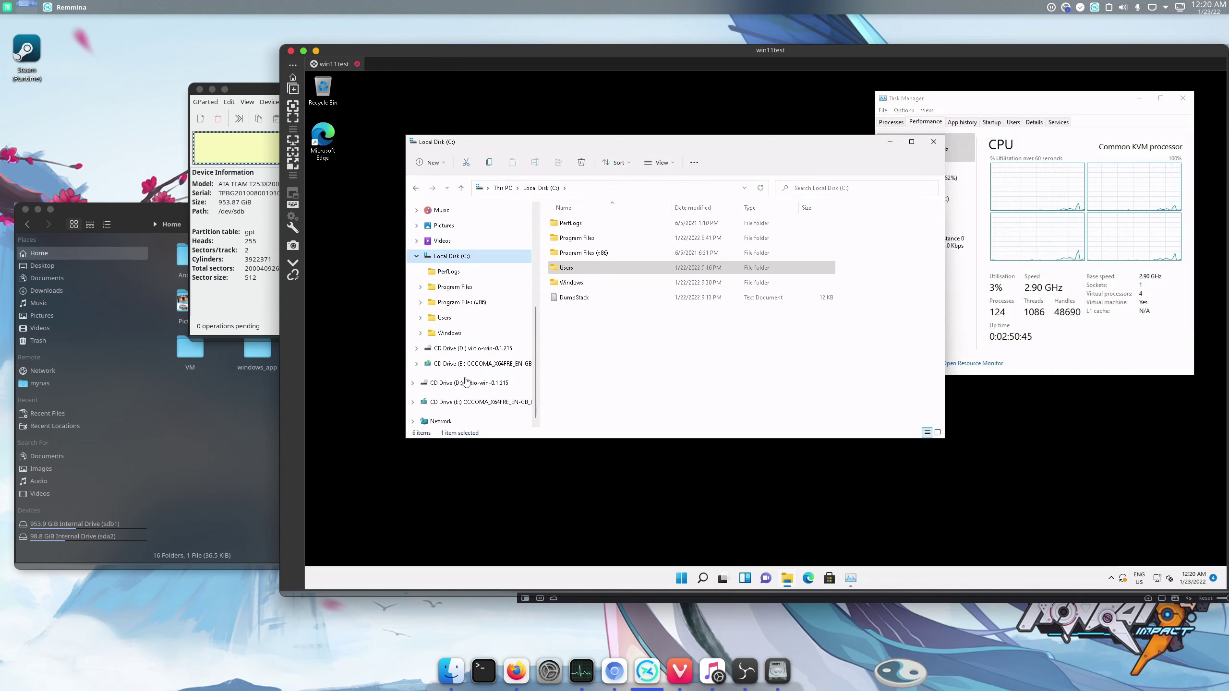
scroll(503, 353, up, 1)
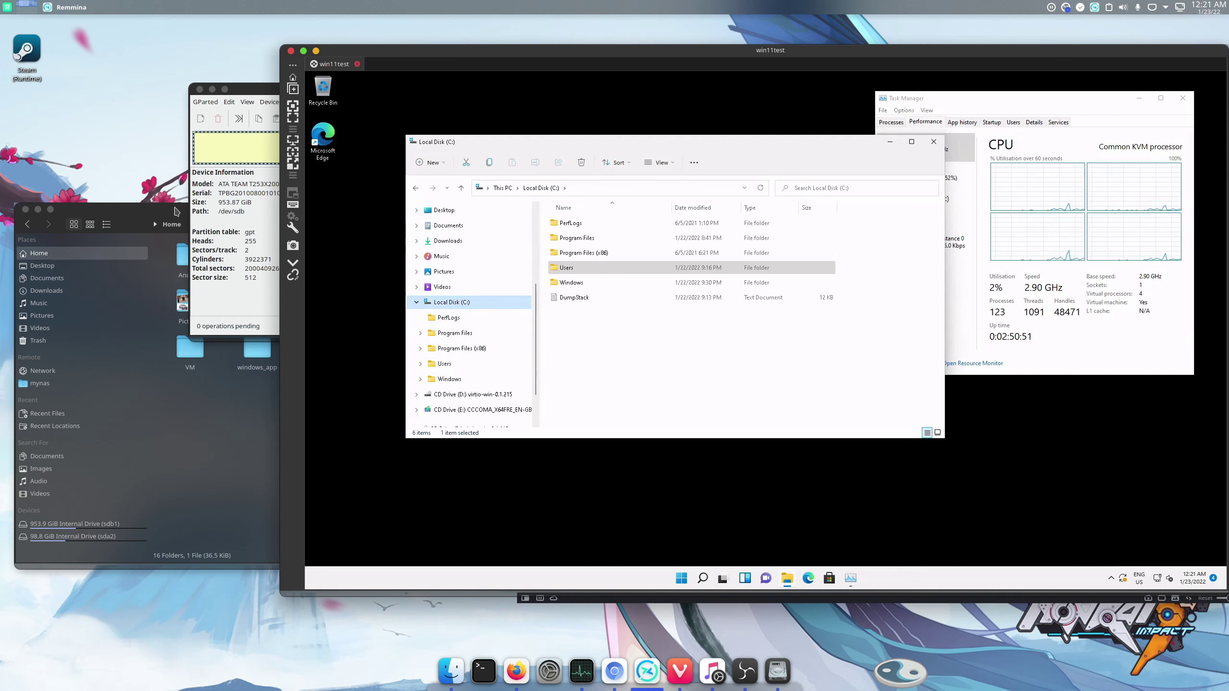
Step: Bring up the Unix filesystem hierarchy diagram in Vivaldi beside Dolphin, and open the 98.8 GiB internal drive (sda2) with its editable path shown
click(279, 219)
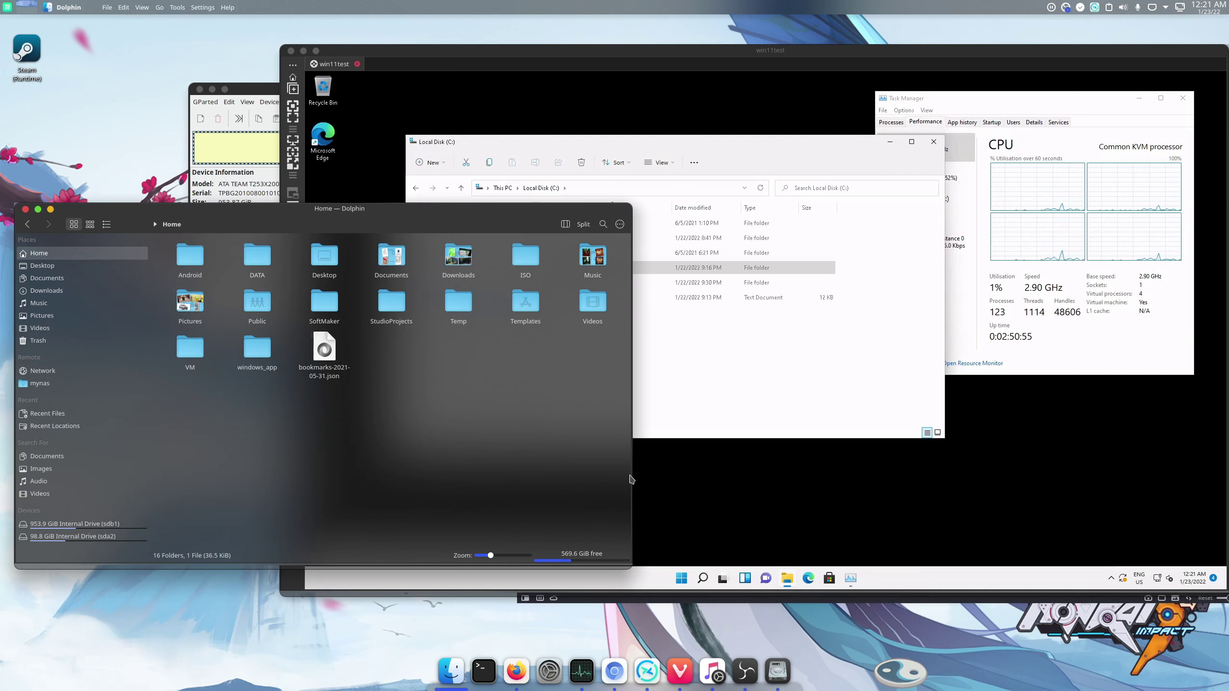
click(679, 664)
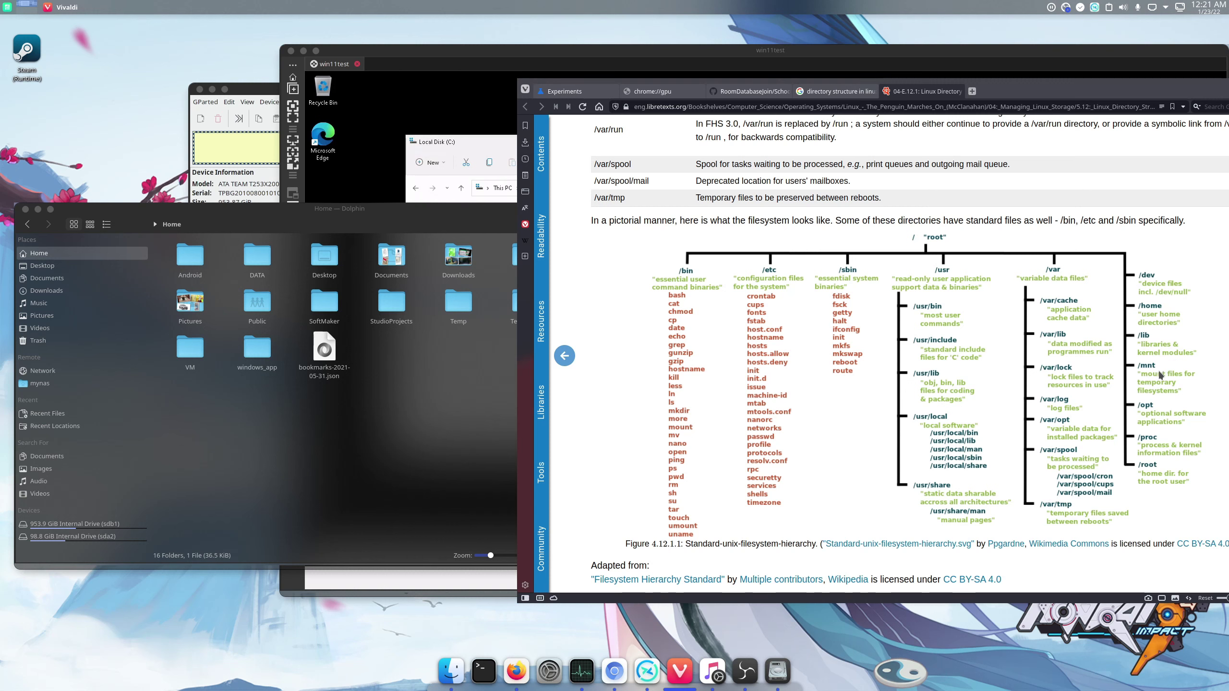
click(450, 379)
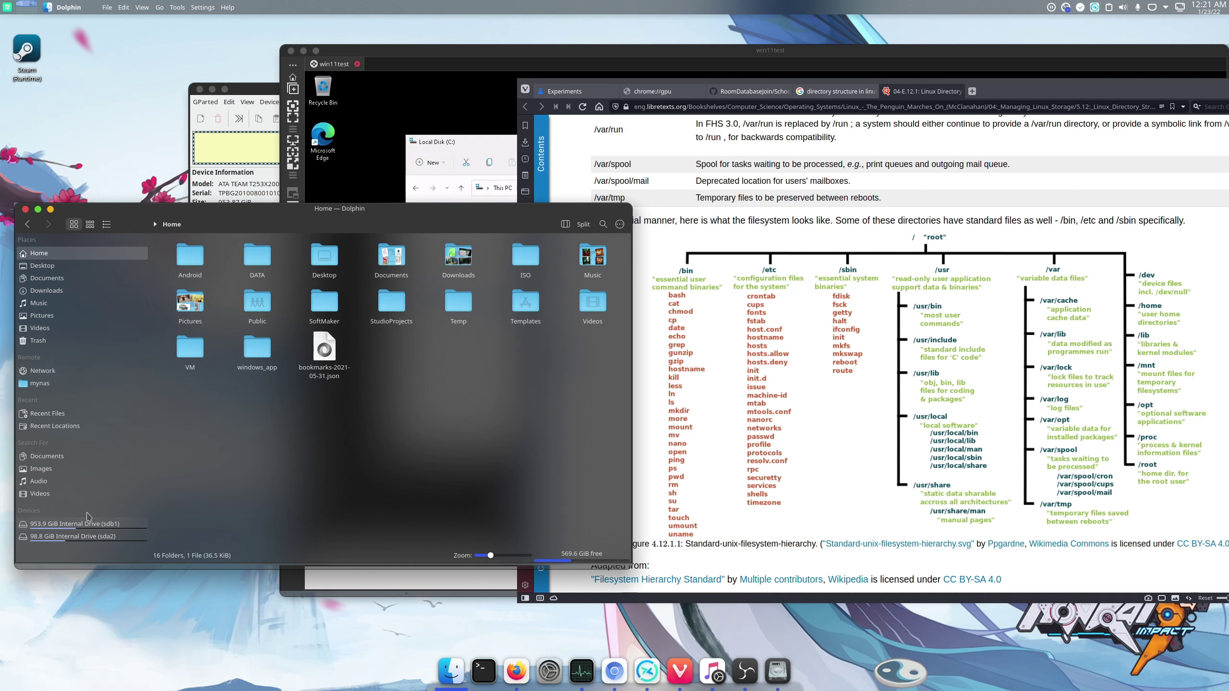
click(81, 537)
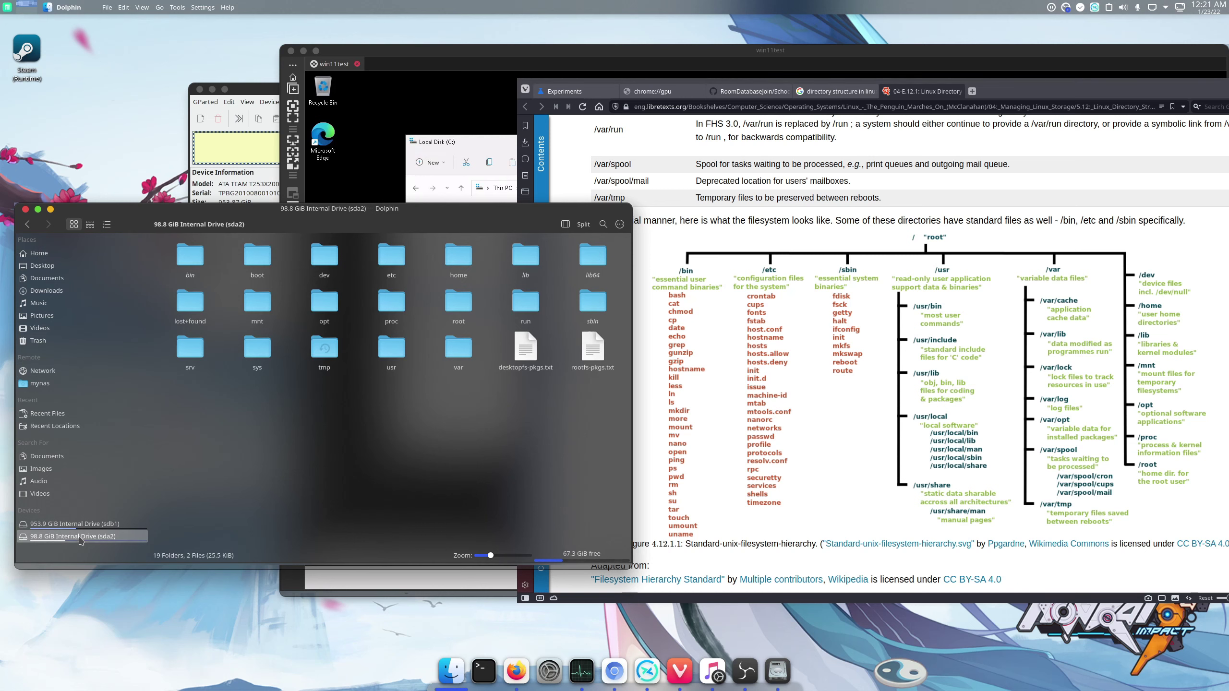
click(469, 224)
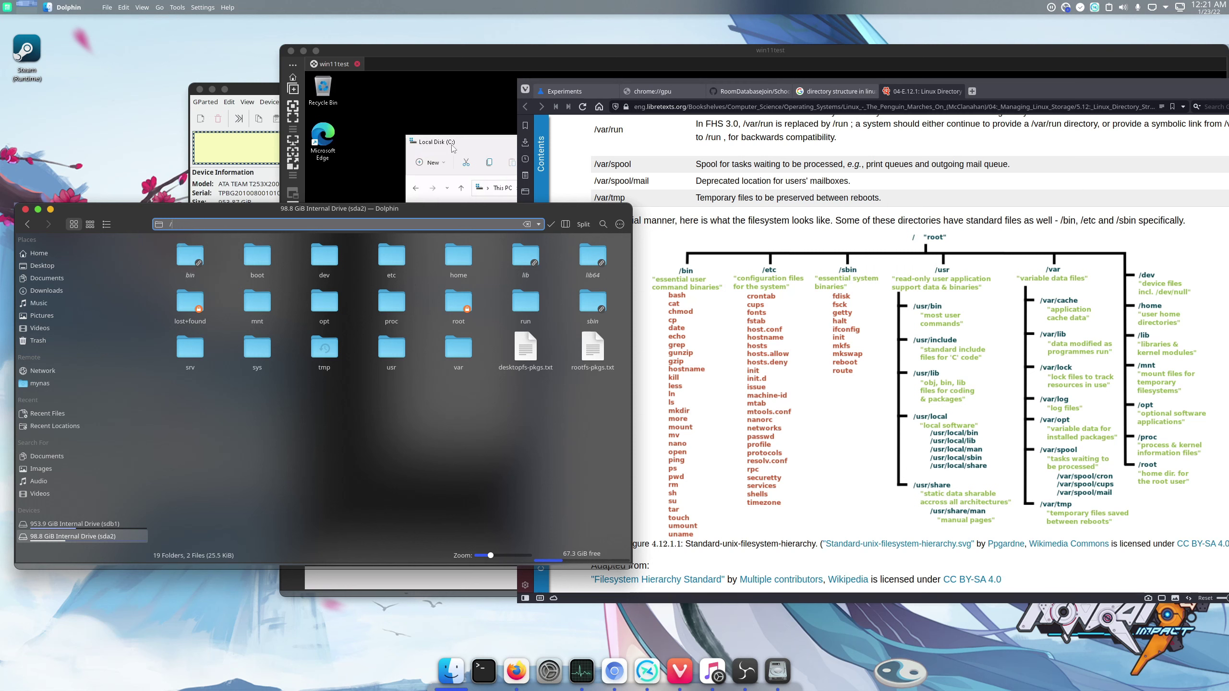
Step: Switch GParted to the /dev/sda disk and select the /dev/sda2 partition mounted at /
click(267, 93)
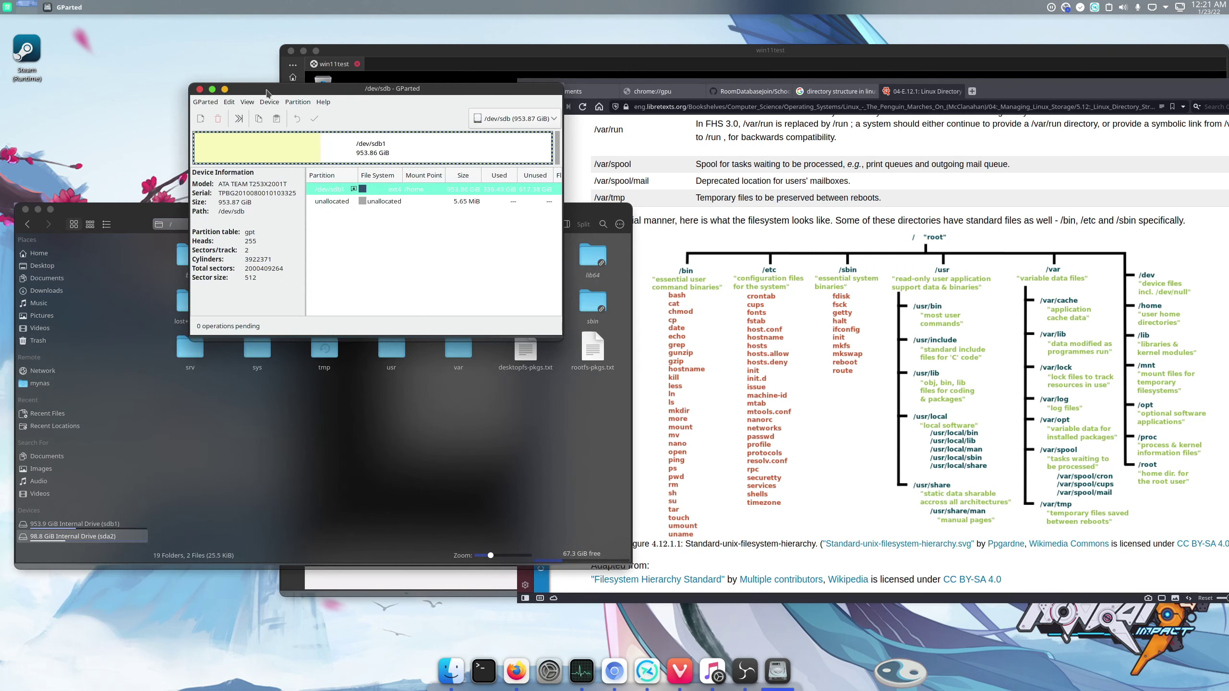
click(520, 122)
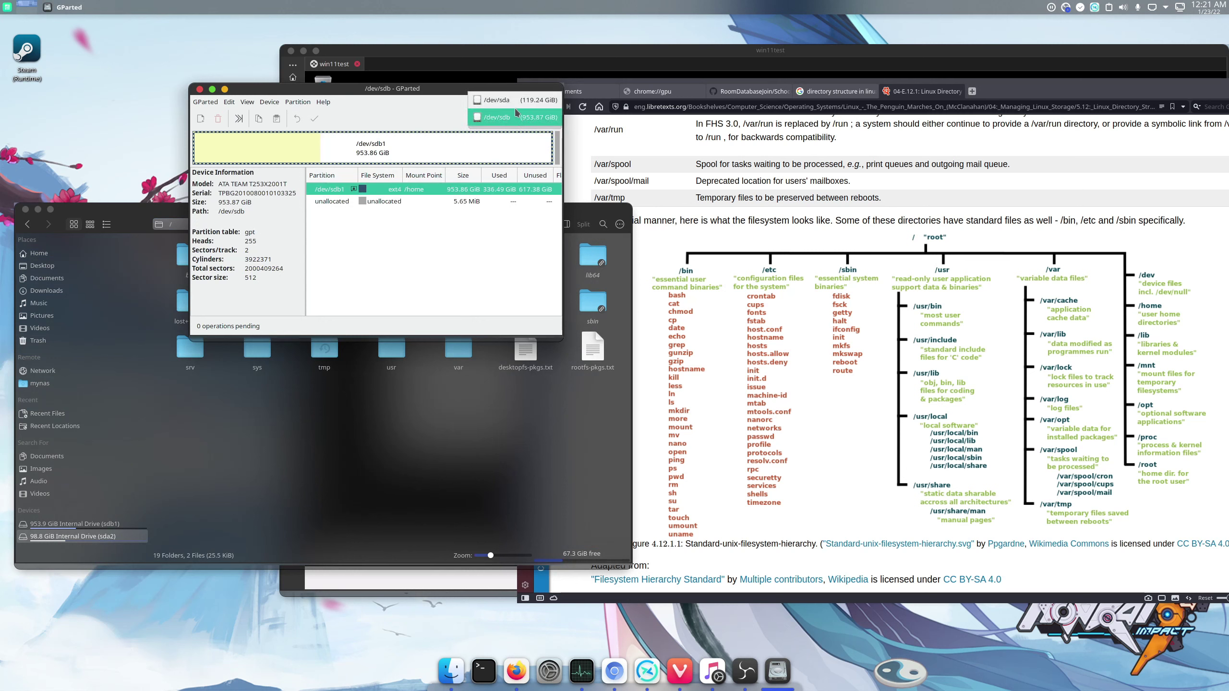
click(515, 104)
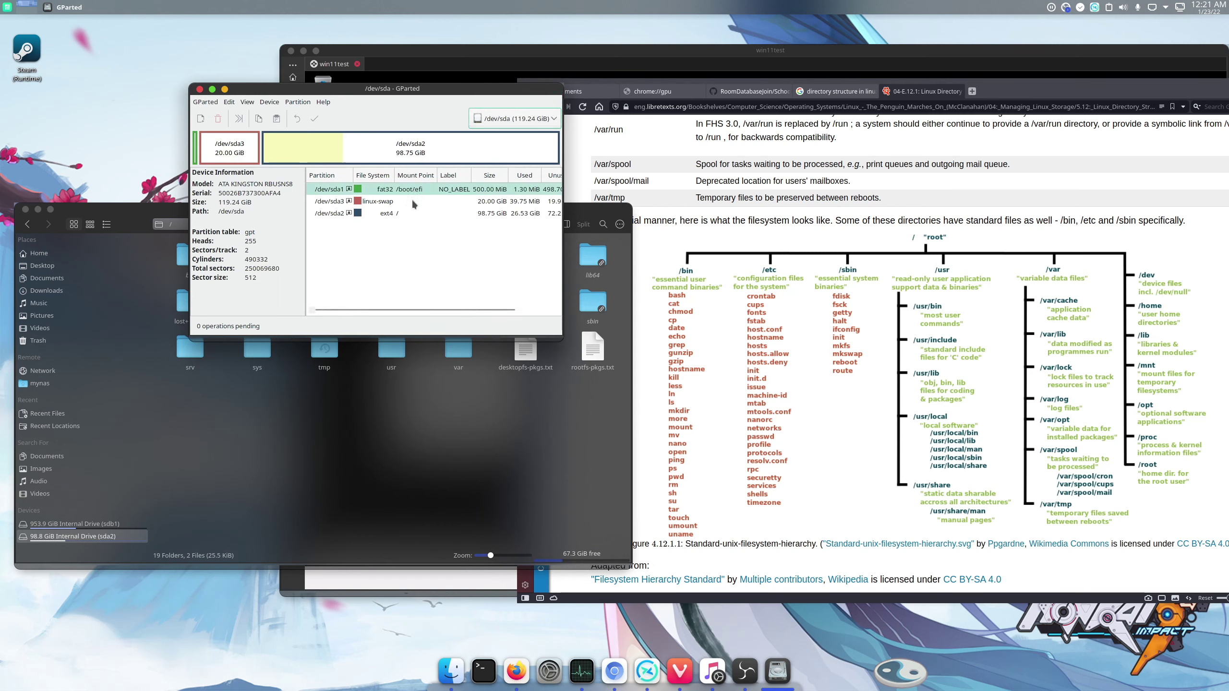
click(407, 213)
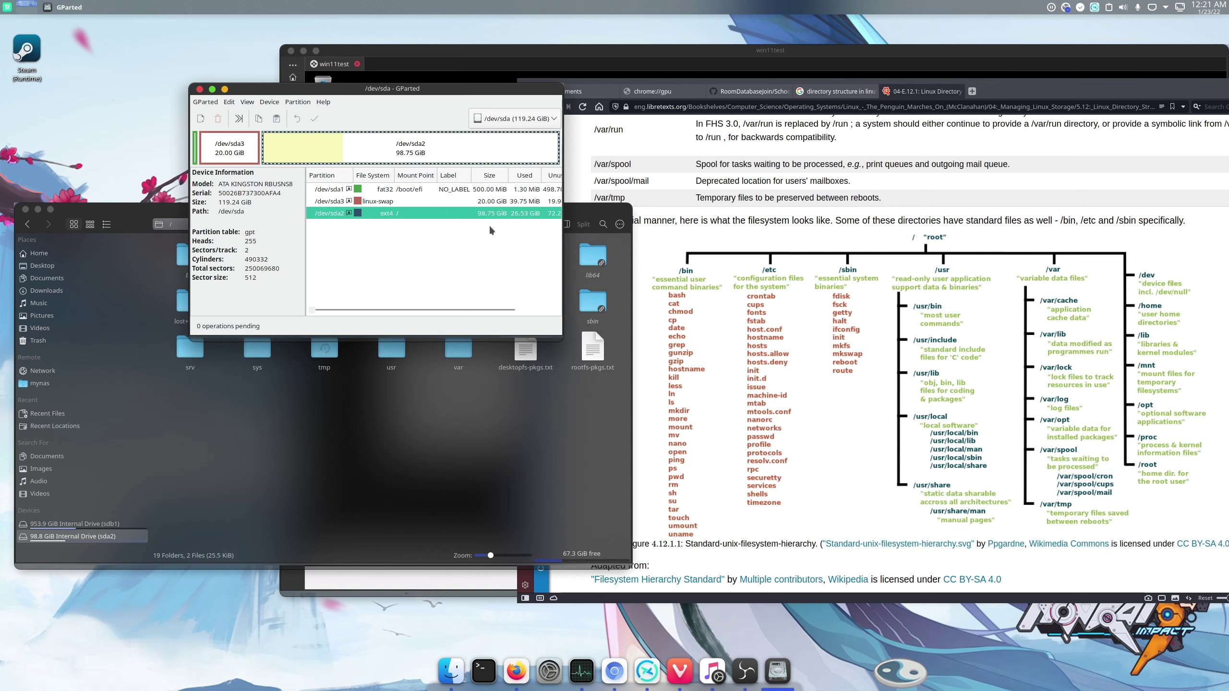
Step: Open the 953.9 GiB internal drive (sdb1) in Dolphin, reveal its full path, and return to the drive's normal view
click(421, 416)
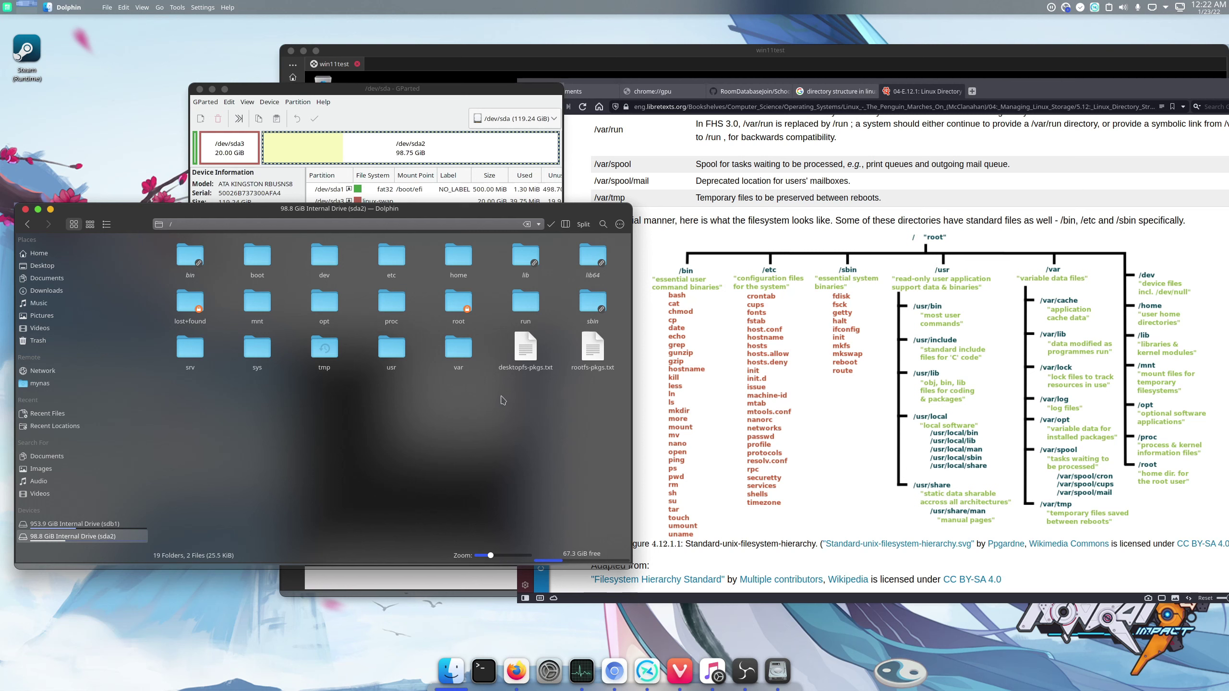
click(89, 524)
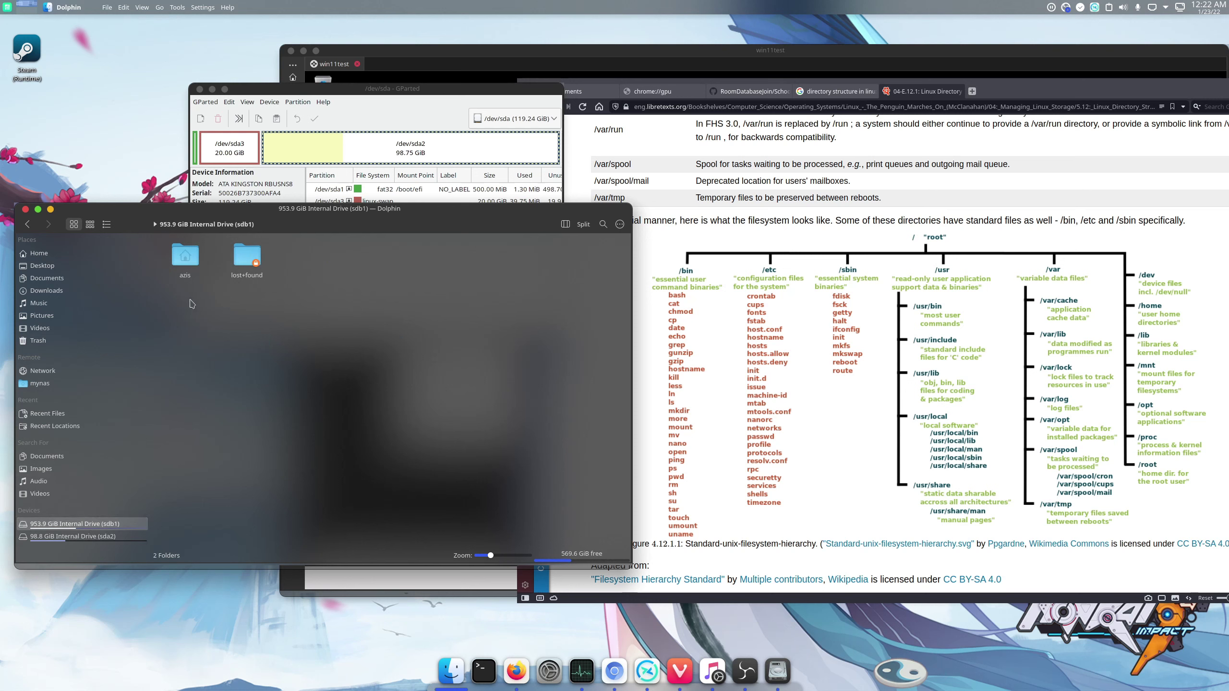
click(387, 223)
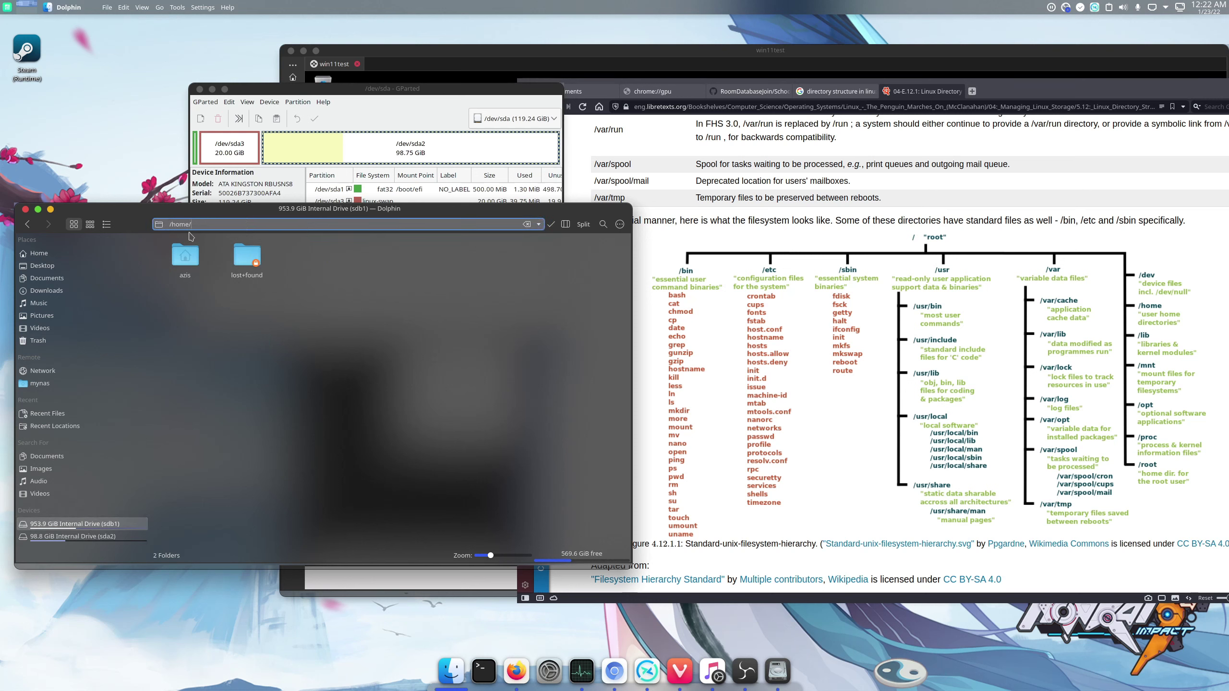
click(73, 524)
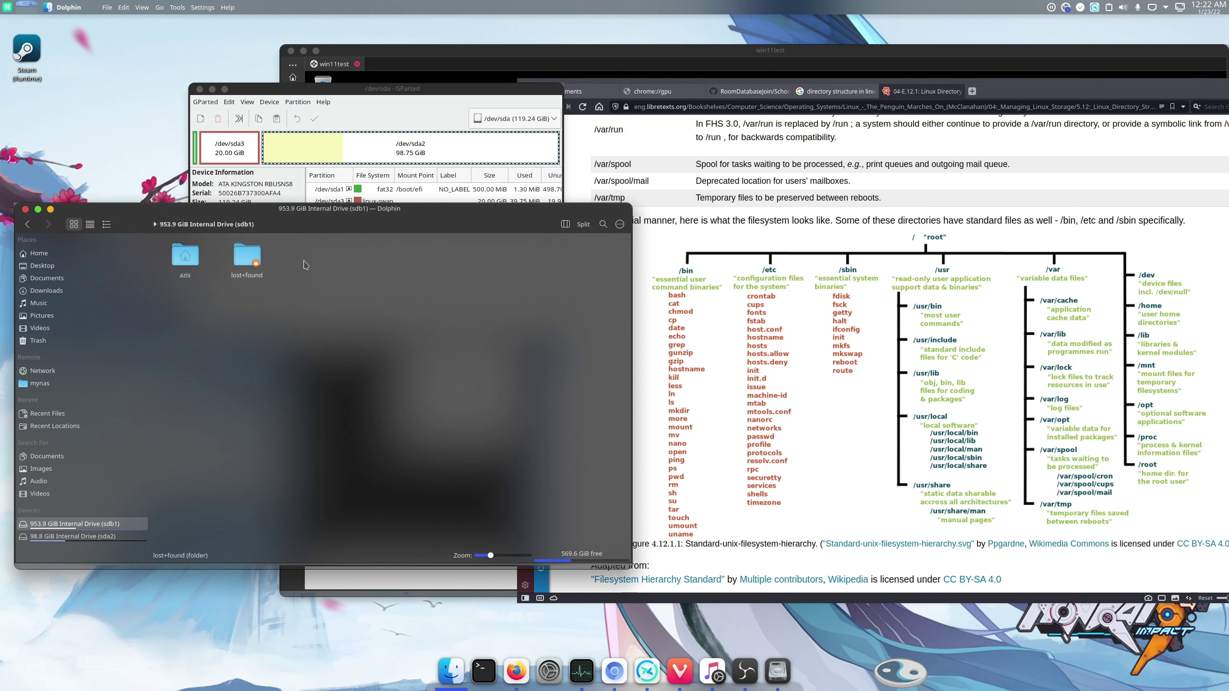
Step: Review the /dev/sda partitions in GParted against Local Disk (C:) in the win11test session's File Explorer
click(436, 95)
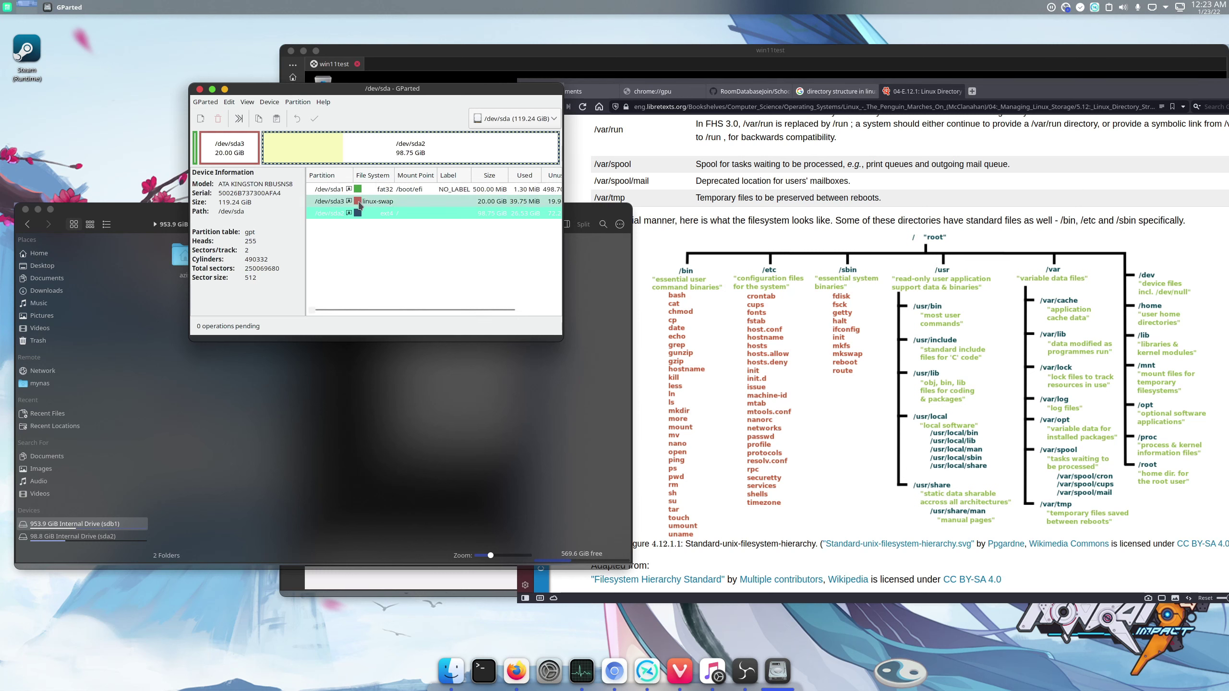
click(509, 119)
click(509, 121)
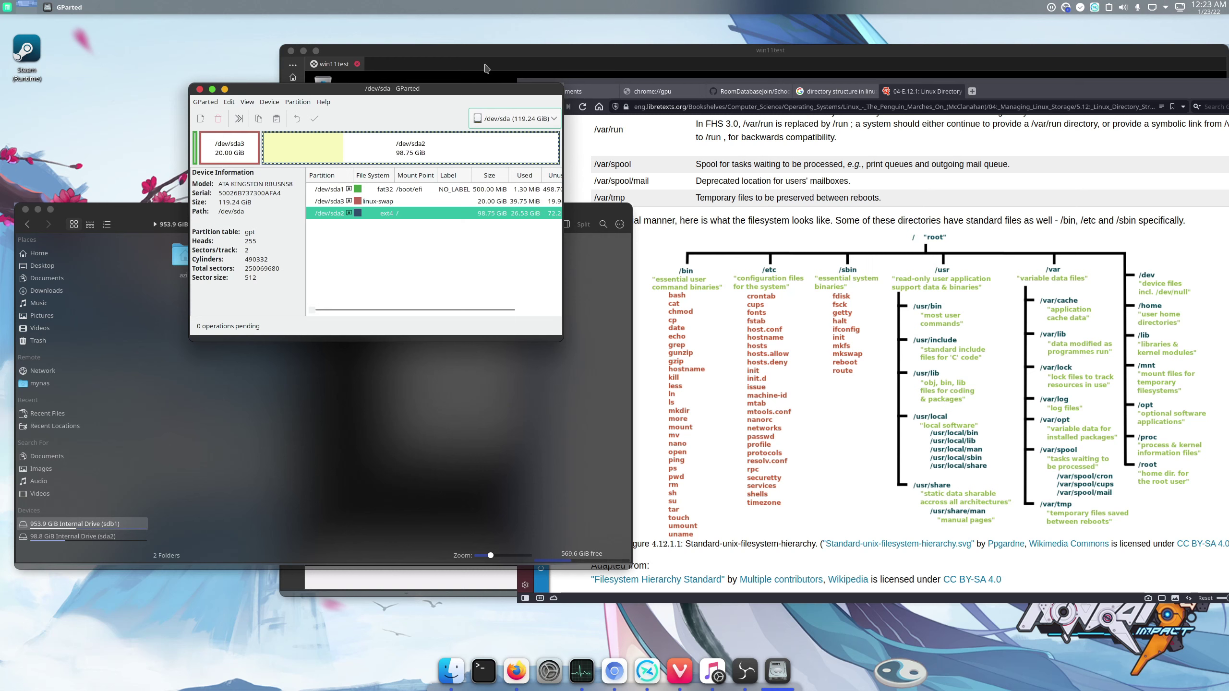
click(498, 53)
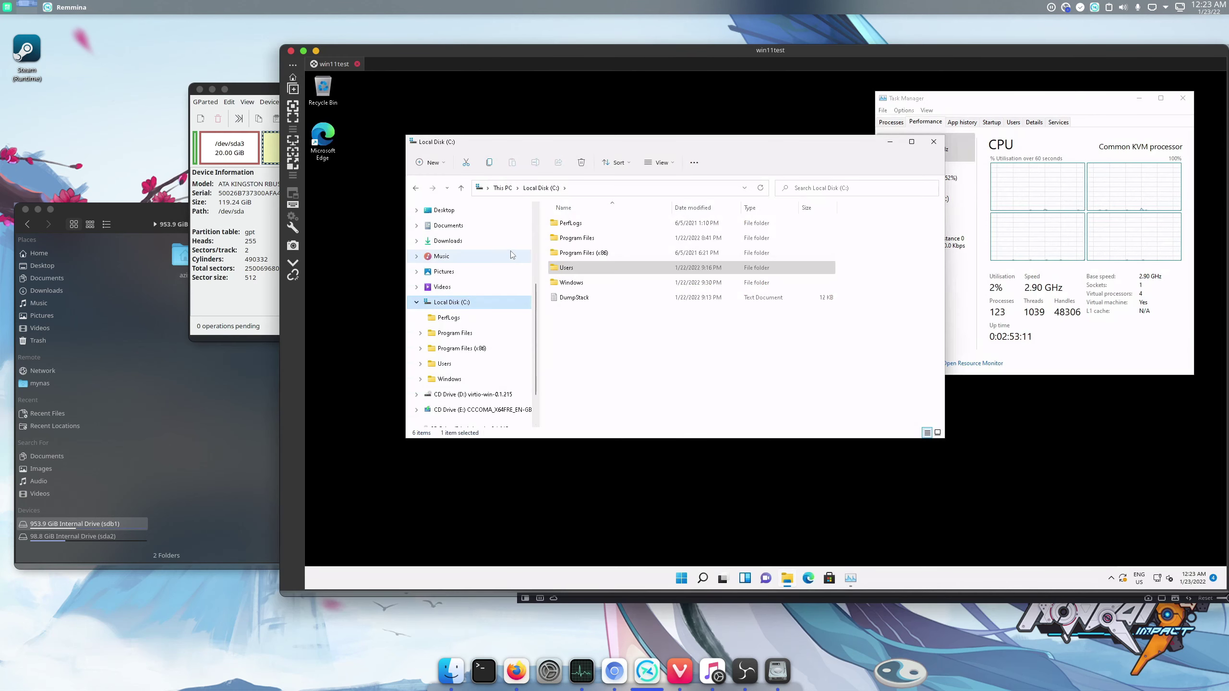
click(465, 307)
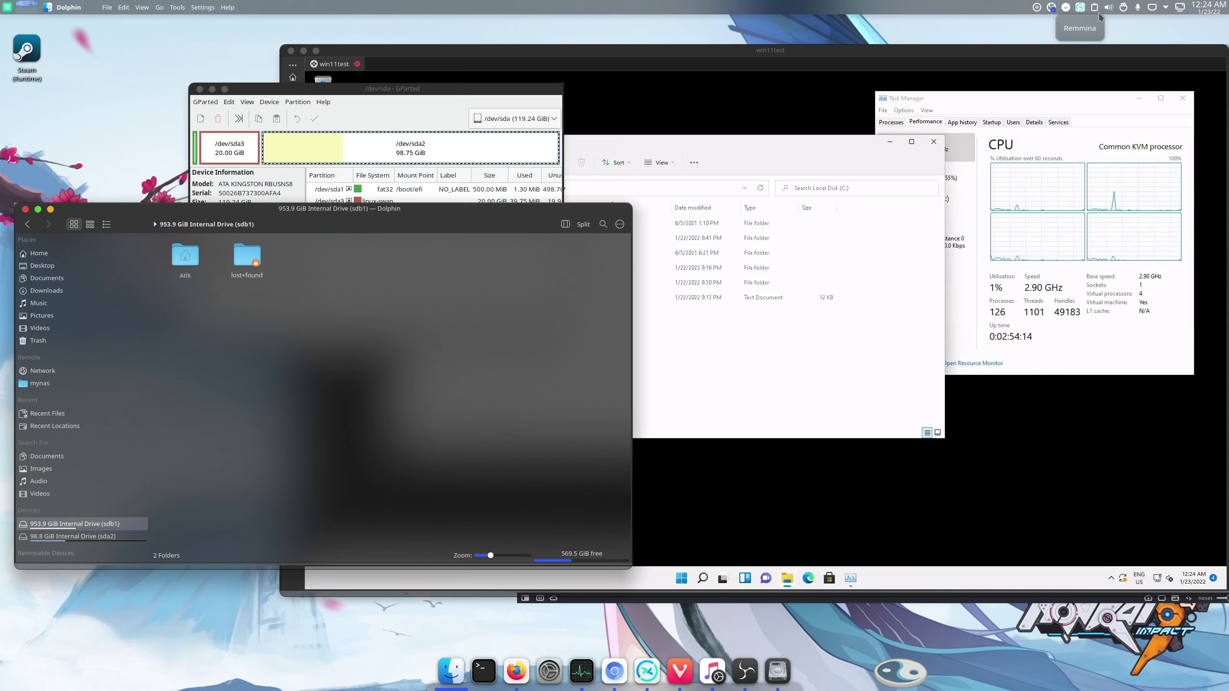
Step: Mount and open the 21.8 GiB removable media from the system's device list, and close its extra Dolphin tab
click(1125, 10)
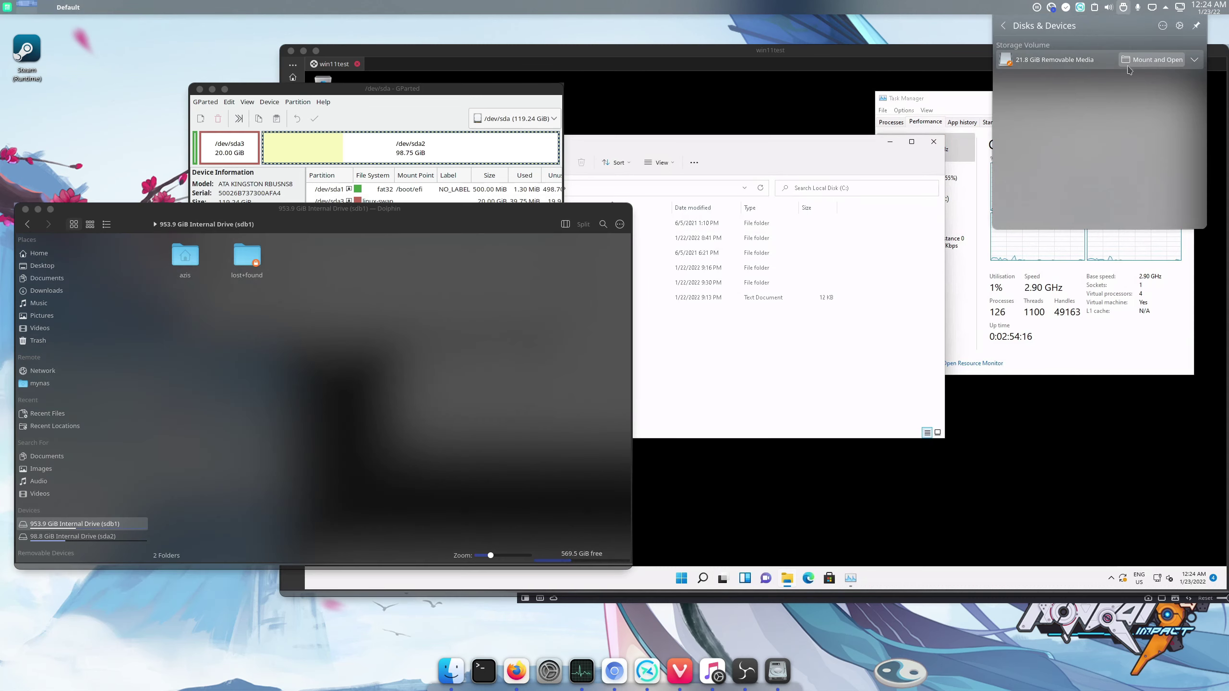
click(1154, 63)
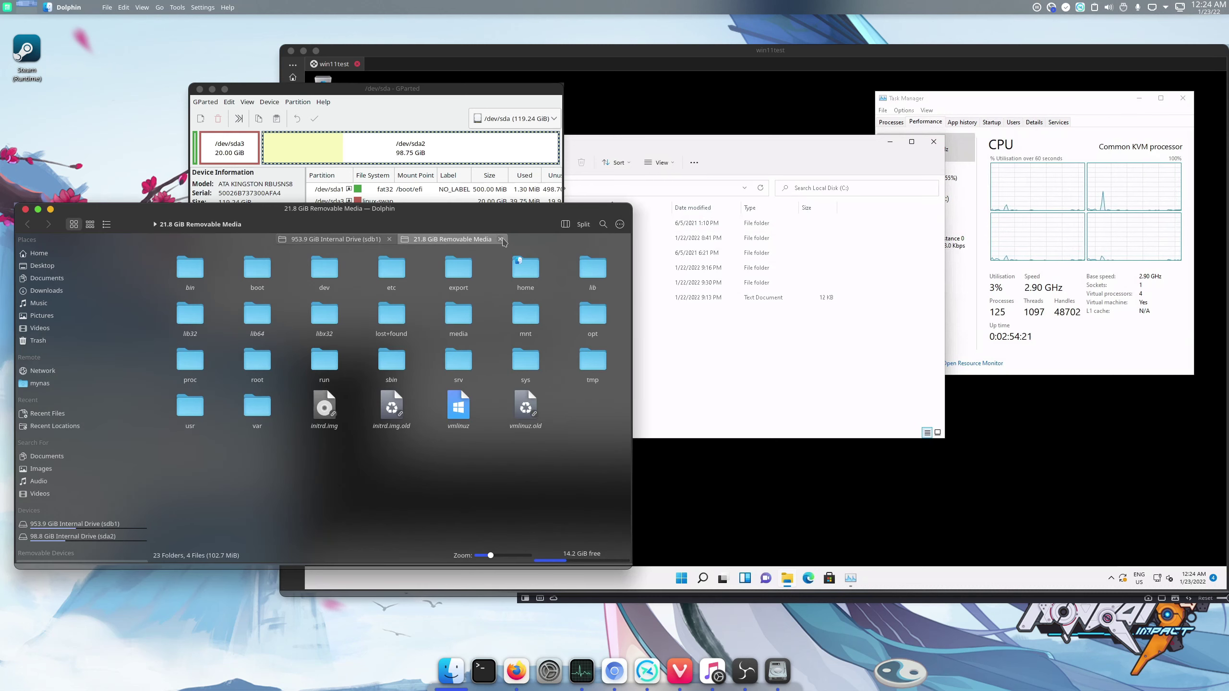
click(501, 239)
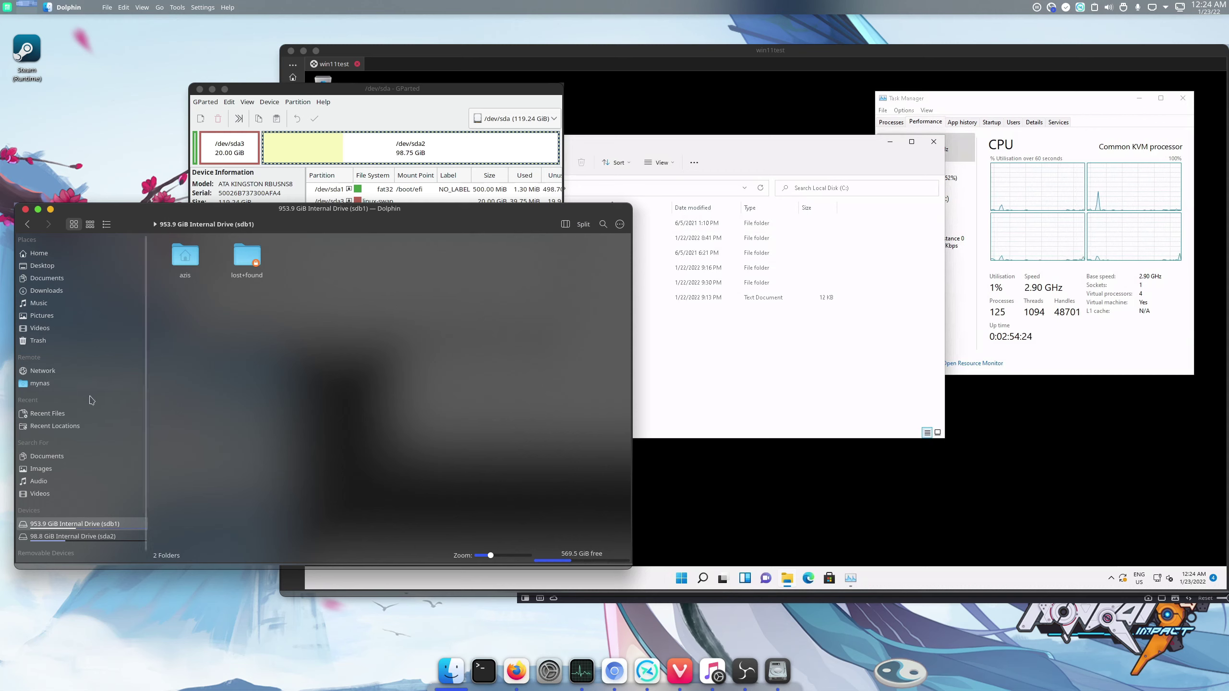
Step: Compare the drive lists in Dolphin and File Explorer, and open the 21.8 GiB removable media in Dolphin with its full mount path shown
scroll(71, 498, down, 1)
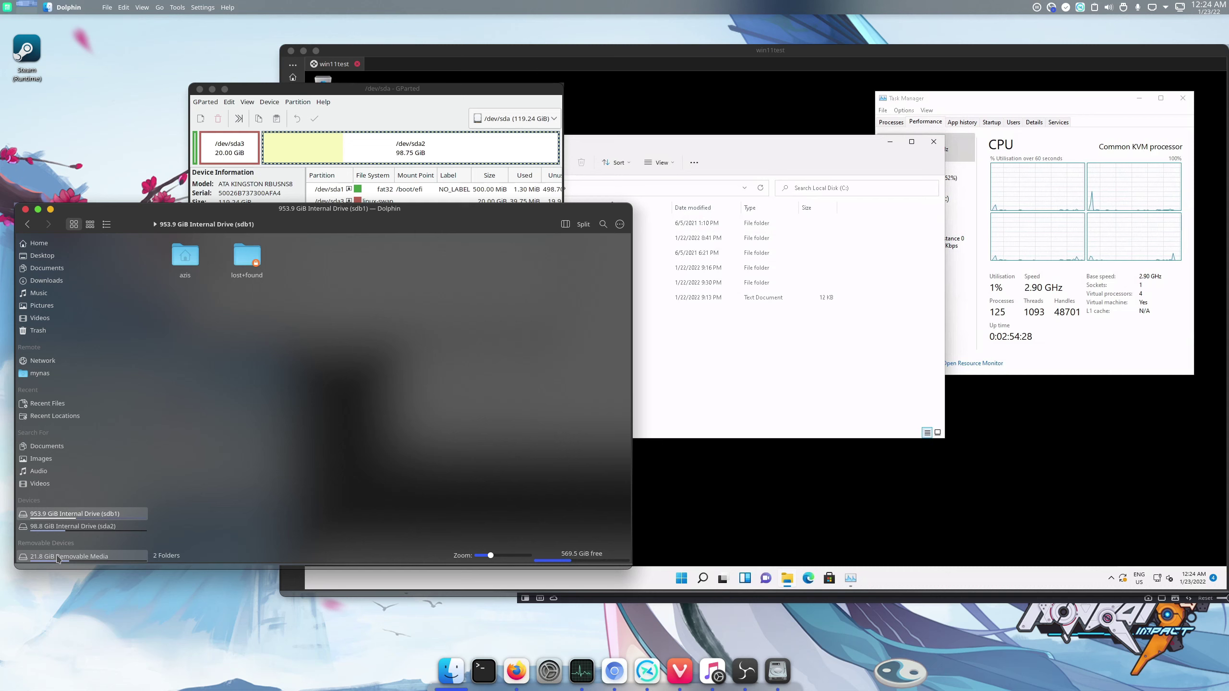
click(640, 143)
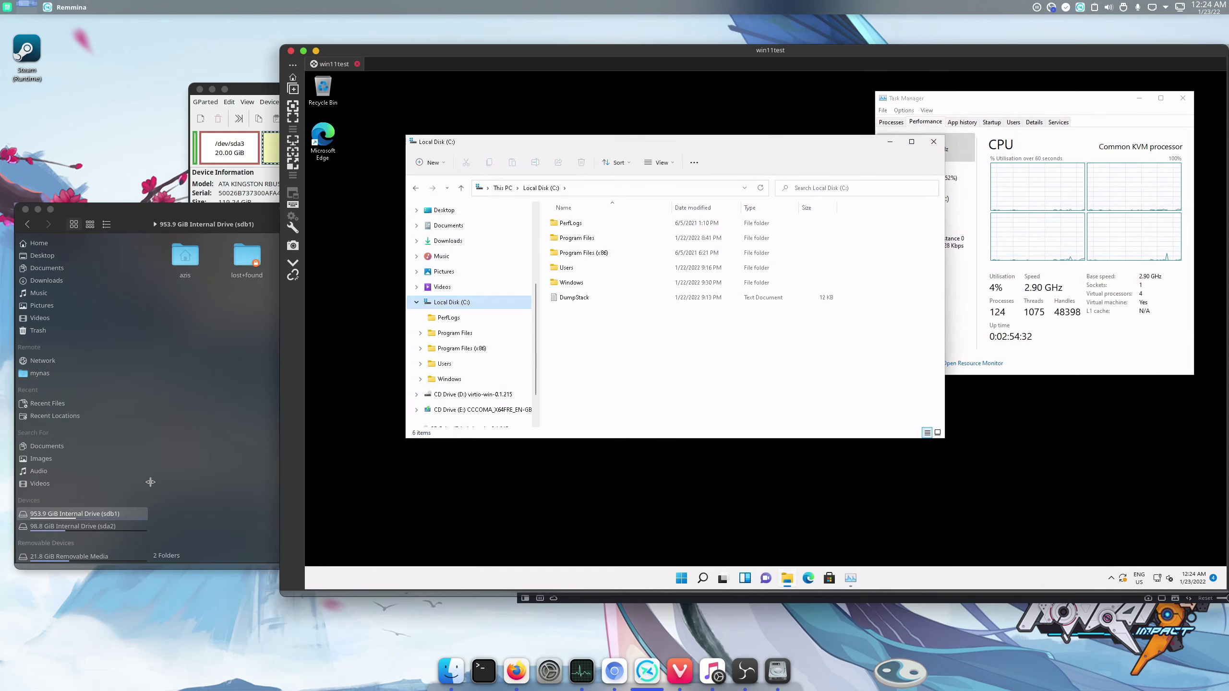
click(249, 426)
click(62, 557)
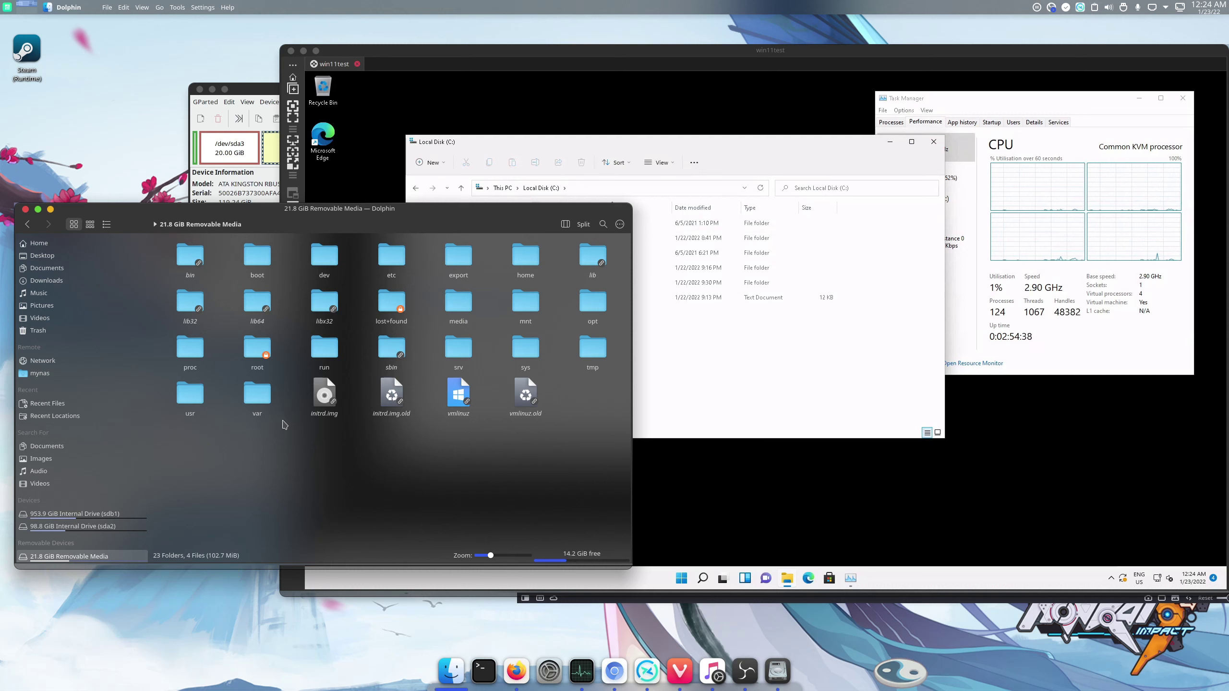
click(382, 223)
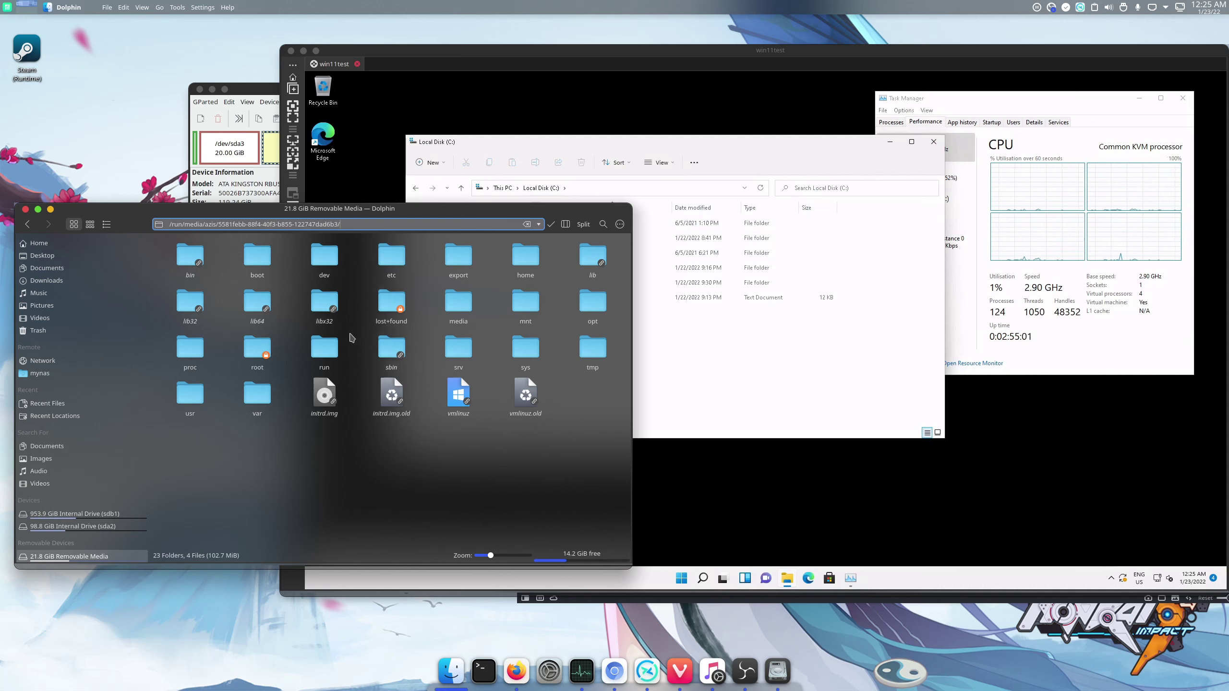
Step: Open CD Drive (D:) virtio-win-0.1.215 in the Windows session's File Explorer and reveal its full path
click(603, 141)
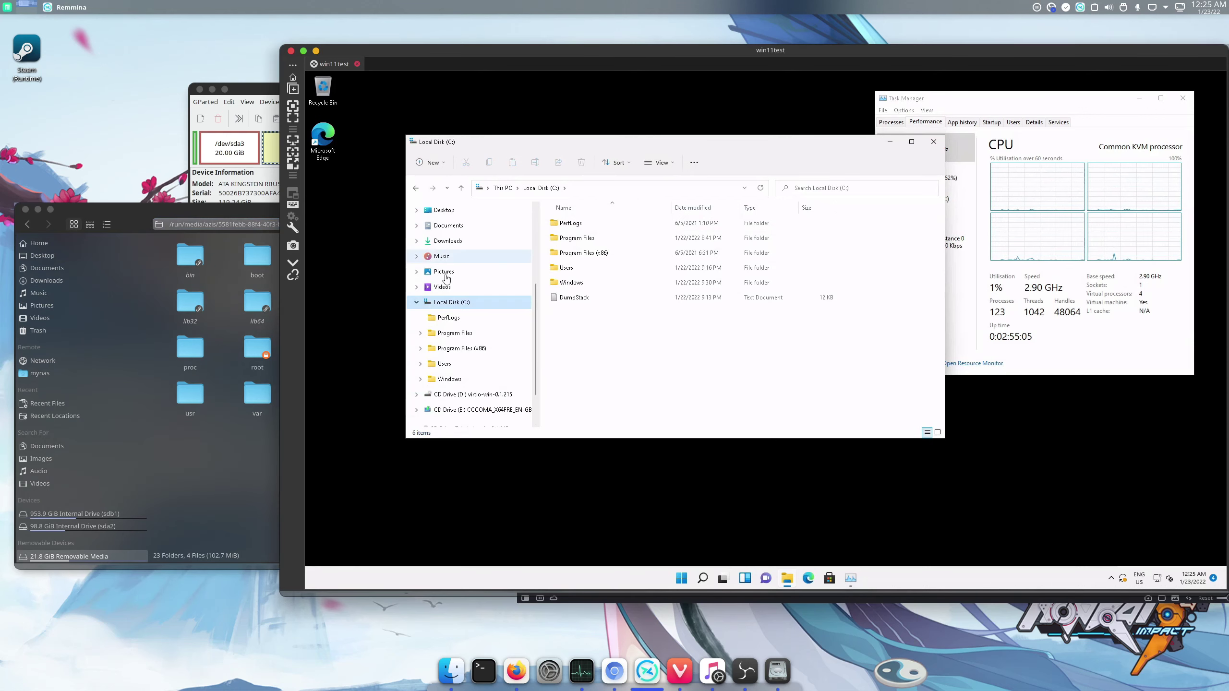
scroll(447, 310, down, 1)
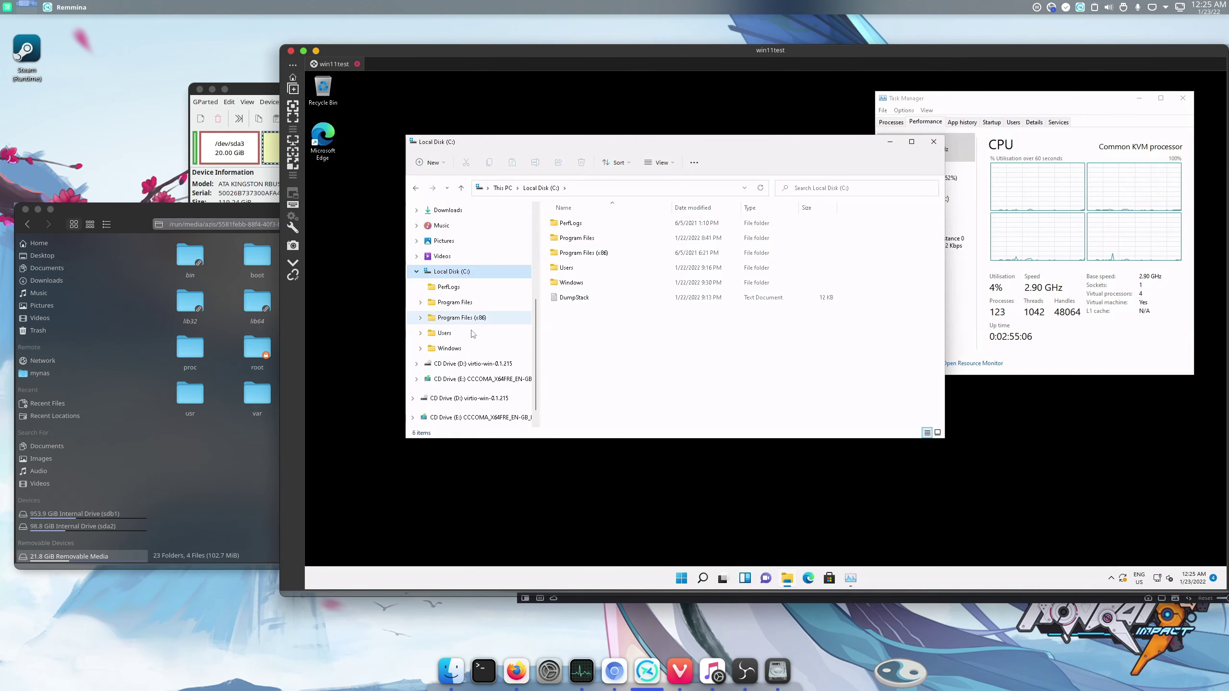
click(449, 364)
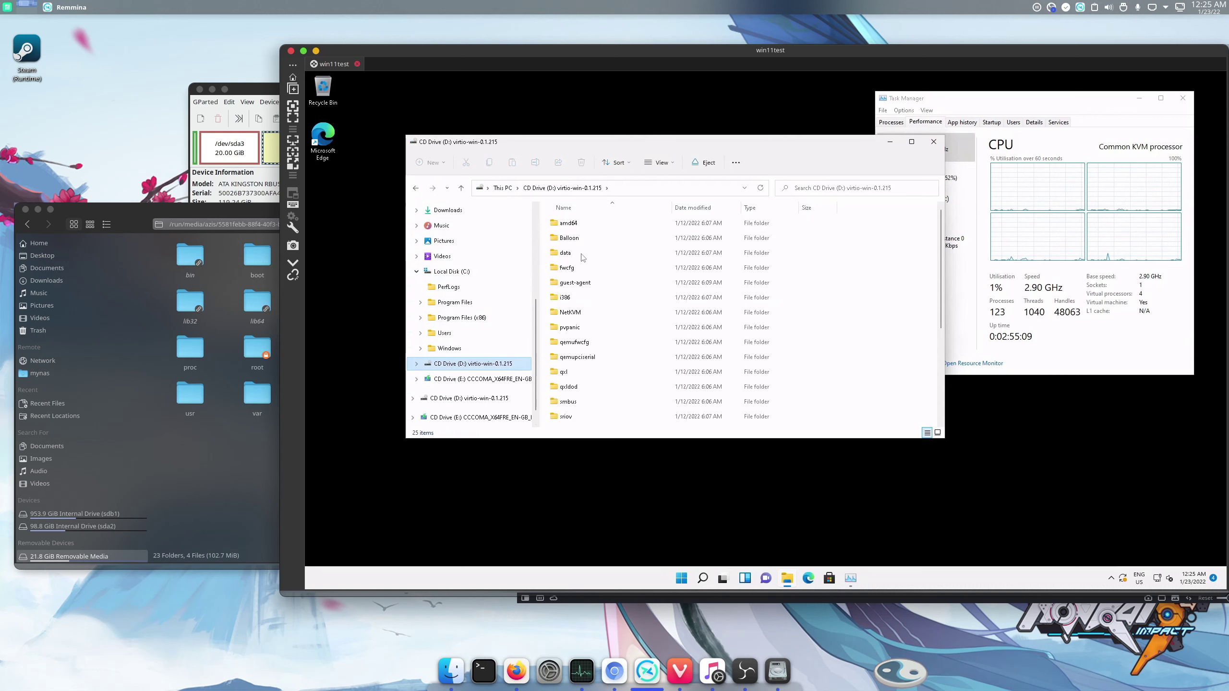
click(592, 187)
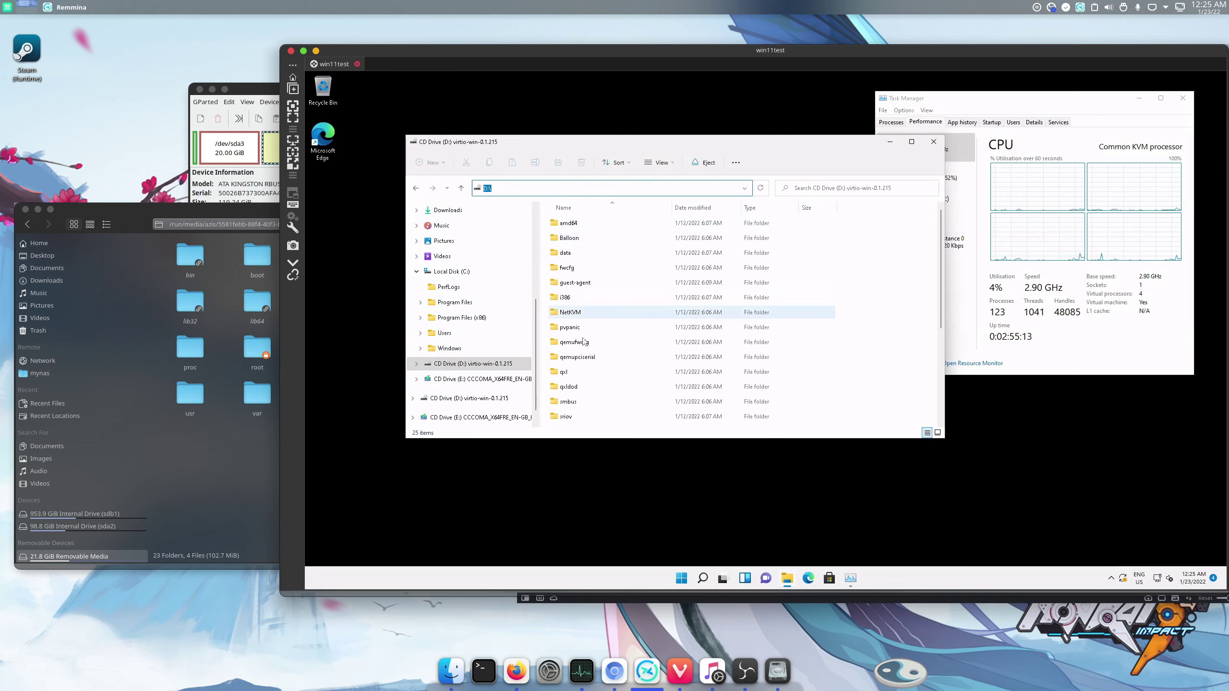
Step: Check the 21.8 GiB removable media's full mount path in Dolphin against CD Drive (D:) in File Explorer, and return to the Home folder
click(454, 368)
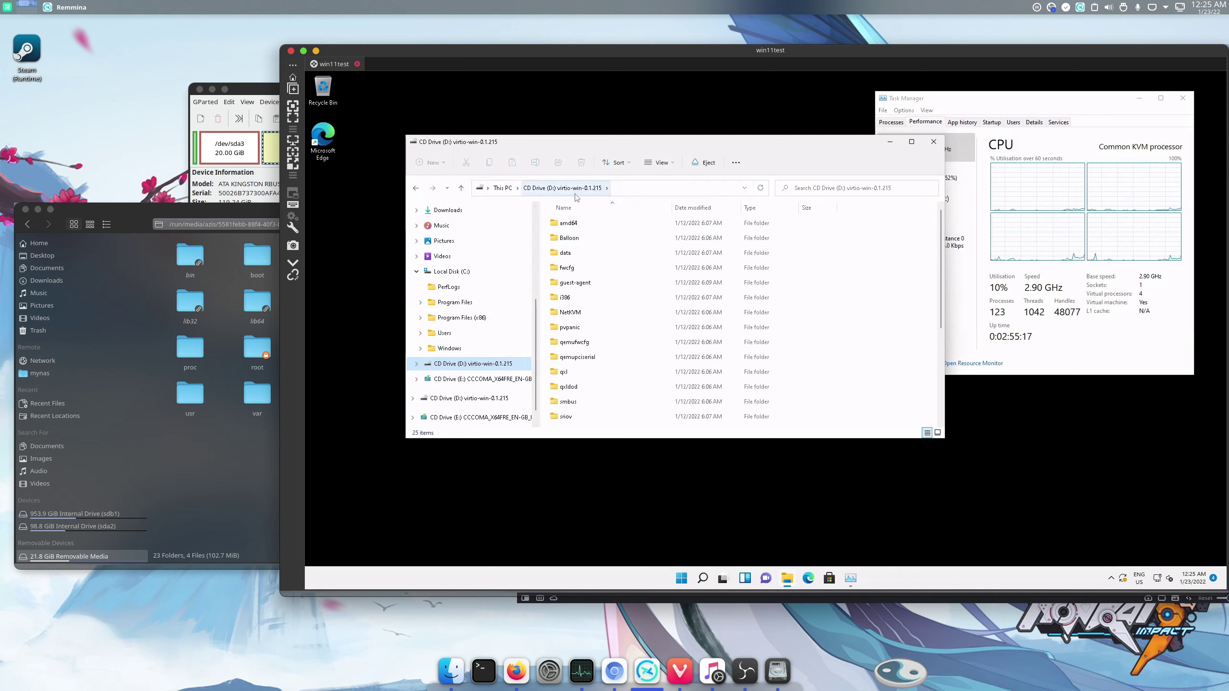
click(219, 218)
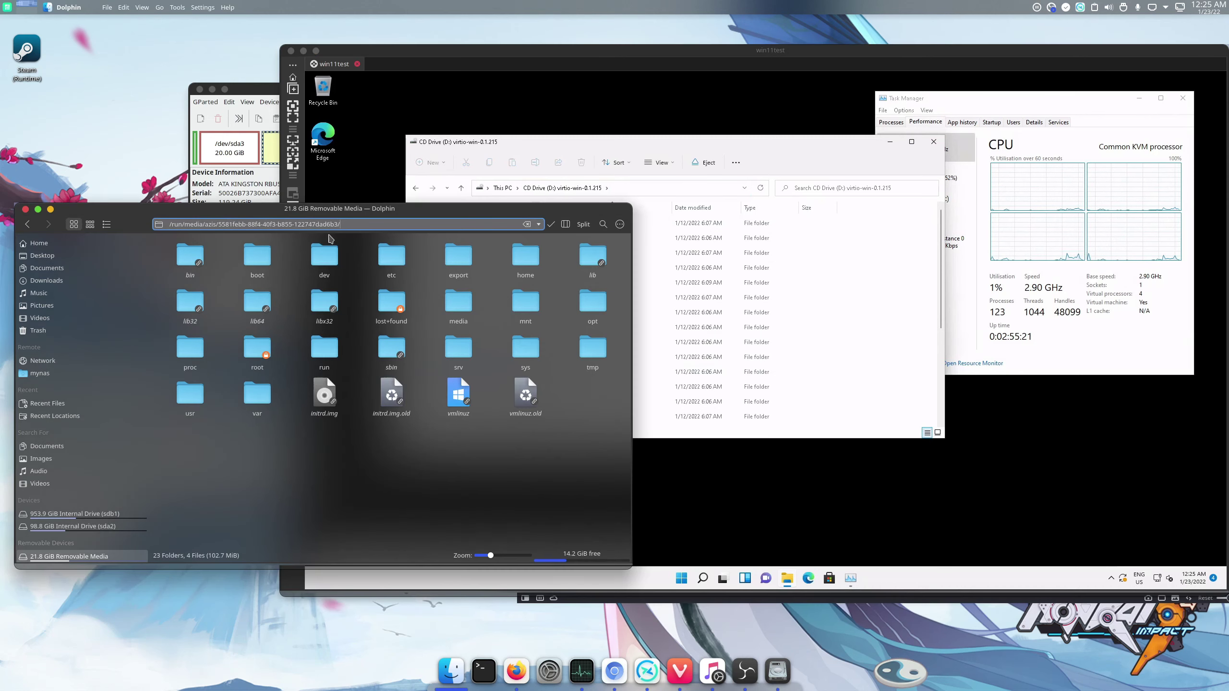
click(329, 467)
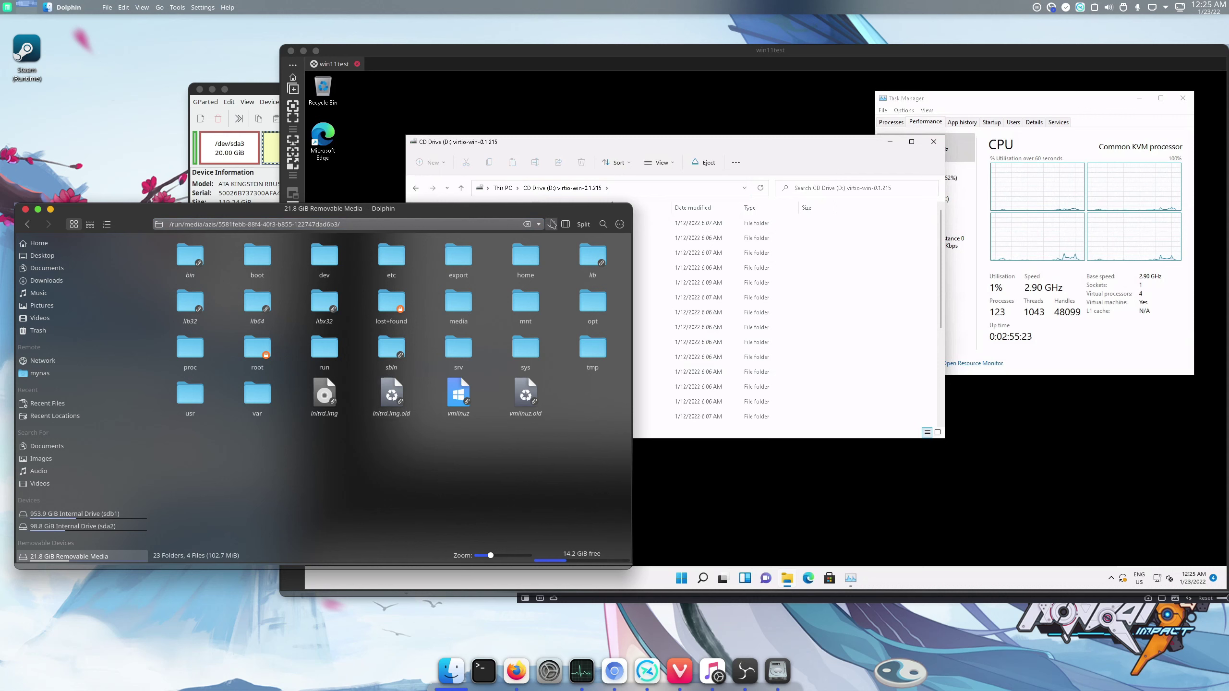
click(552, 224)
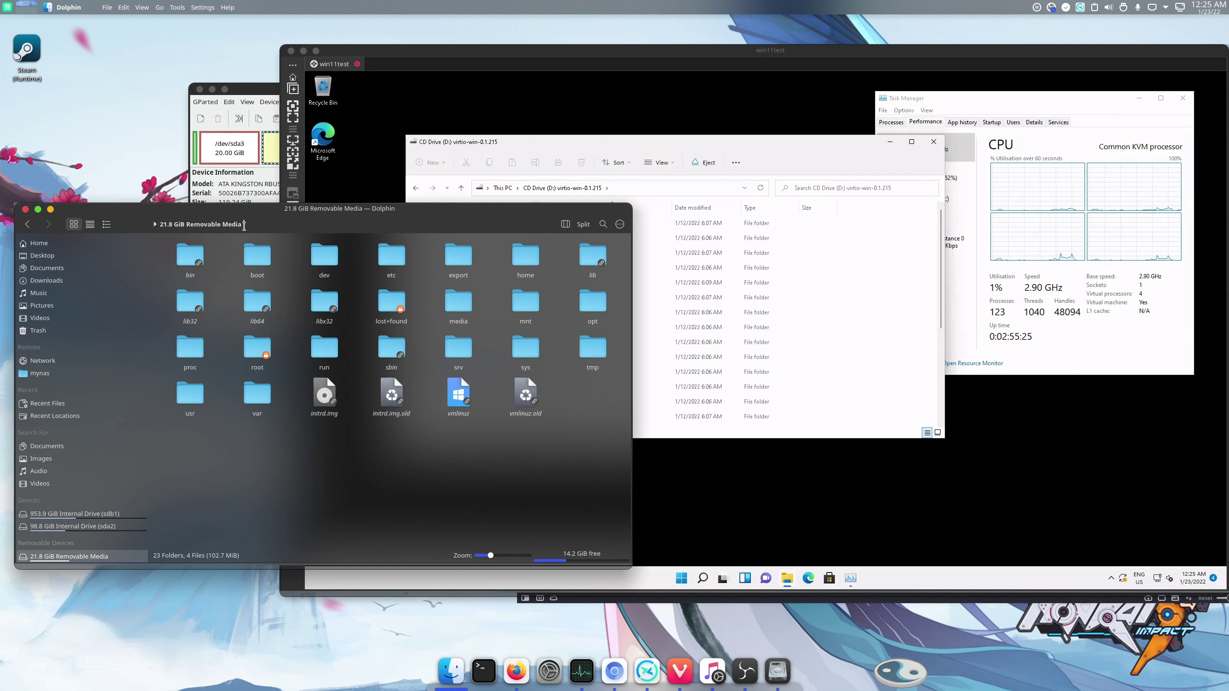
click(389, 223)
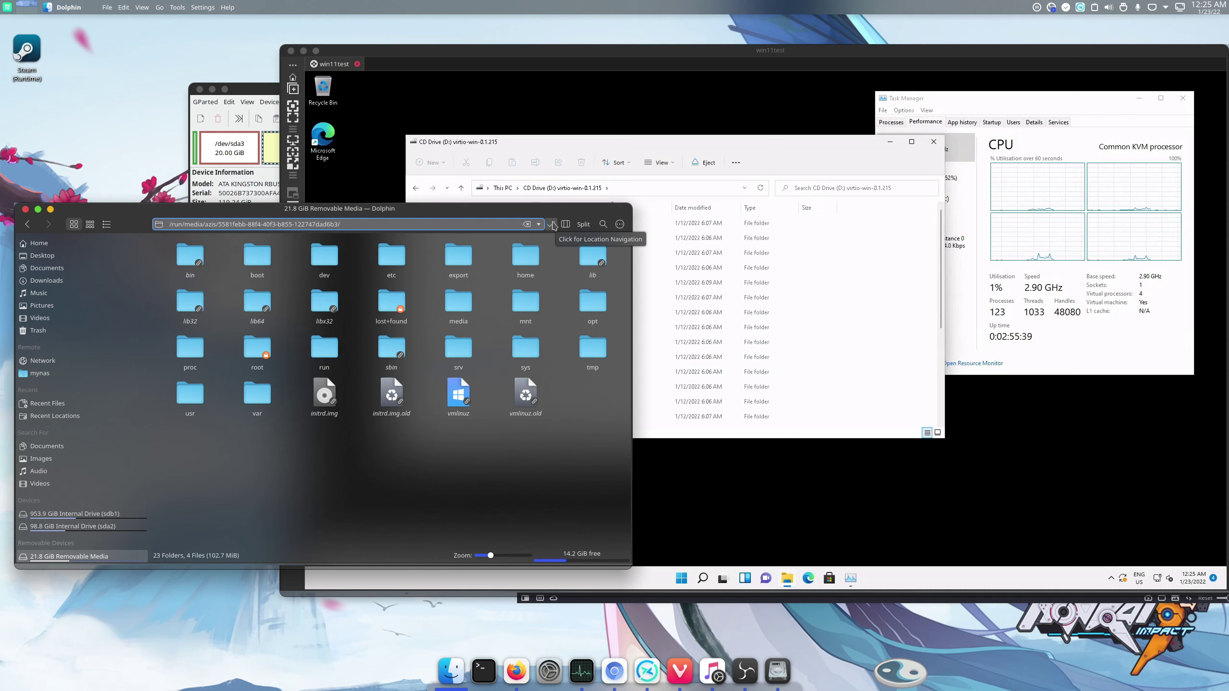
click(553, 226)
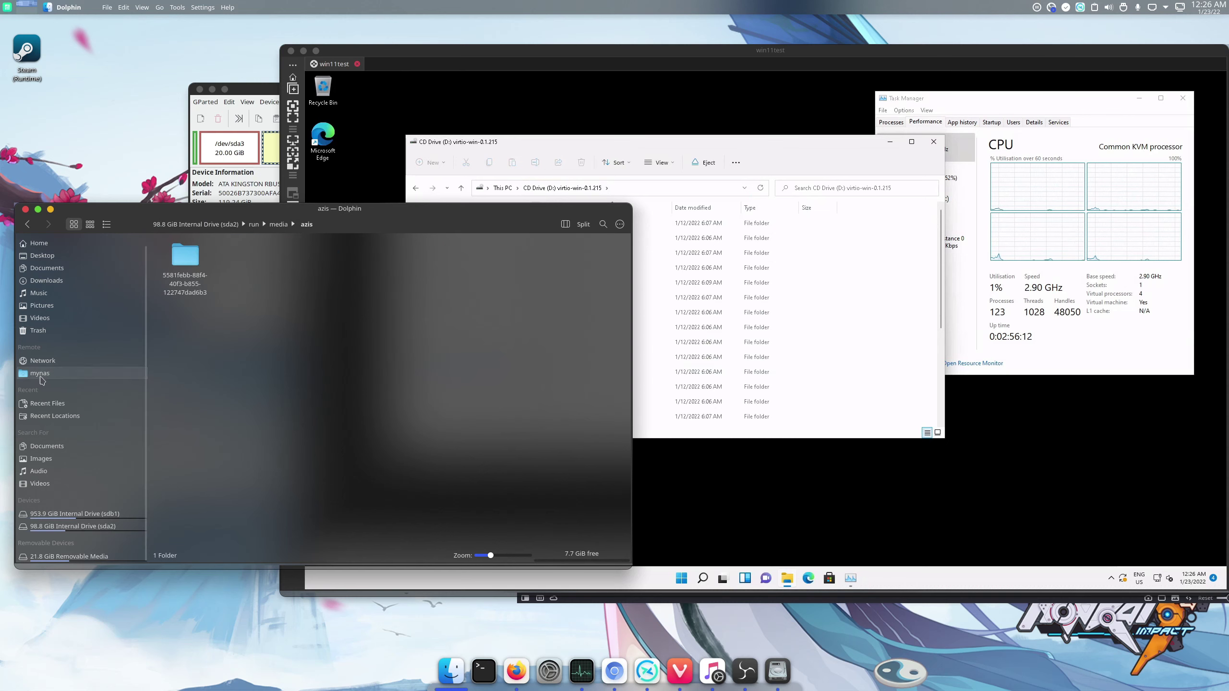
click(34, 244)
Step: Refresh the devices in GParted and display the partitions of the 29.25 GiB drive /dev/sdc
click(248, 92)
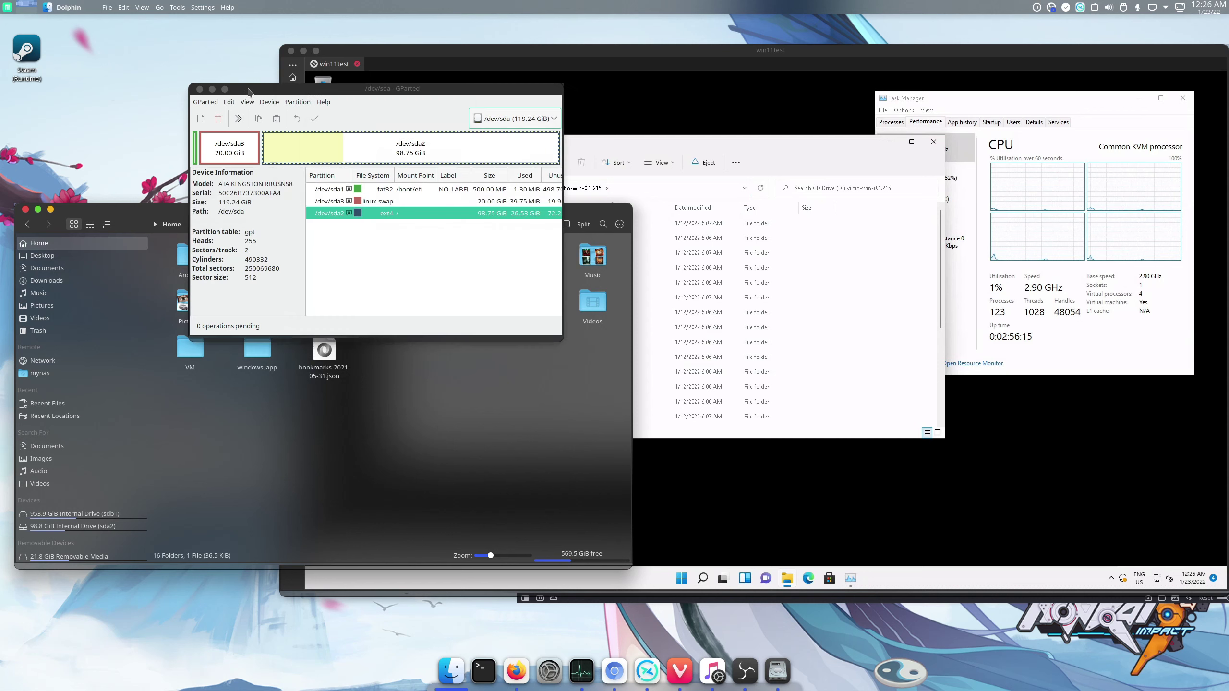
click(266, 105)
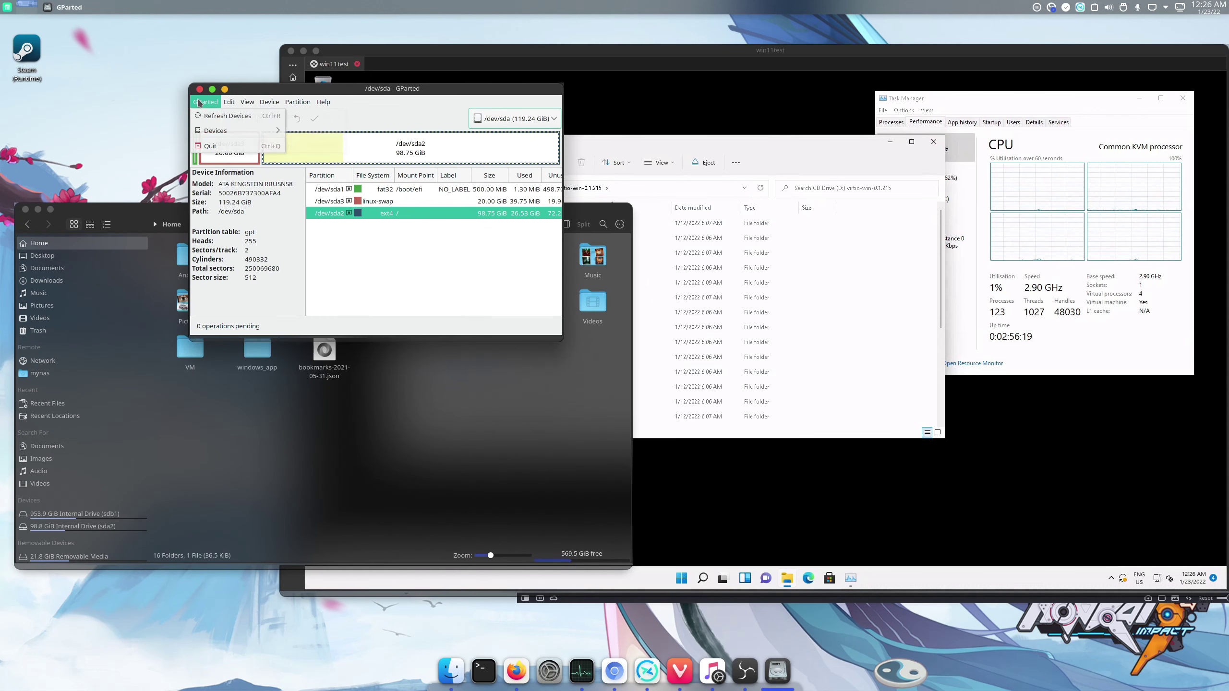
click(218, 112)
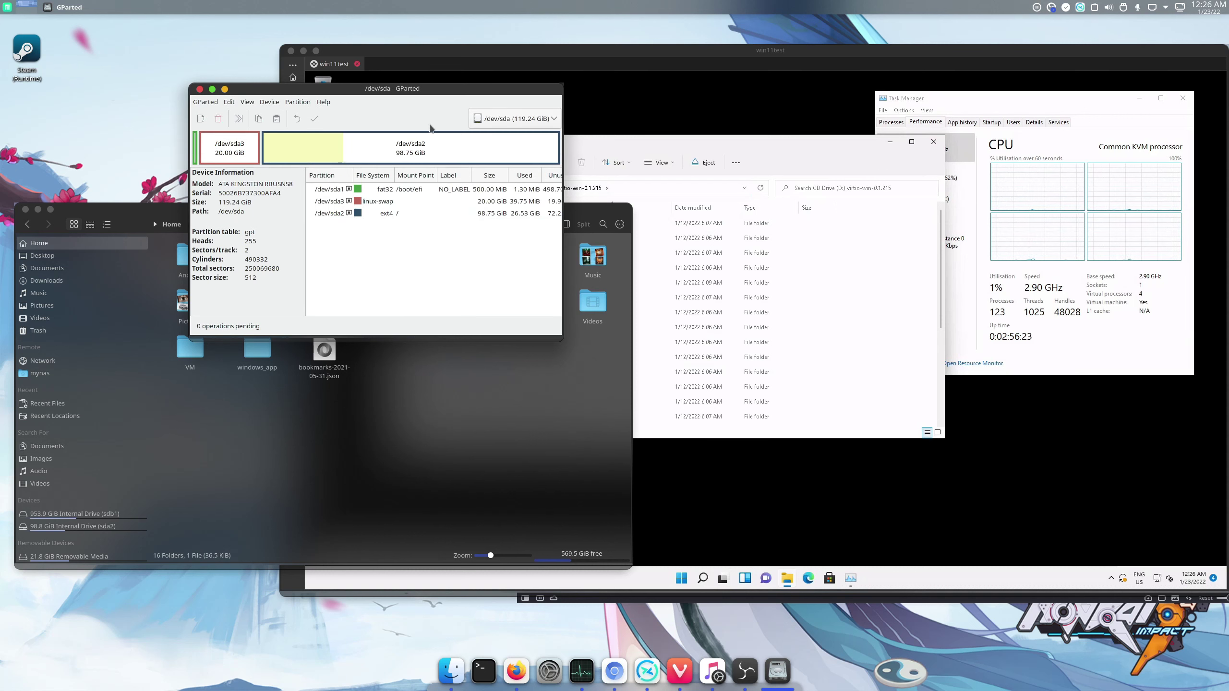
click(513, 118)
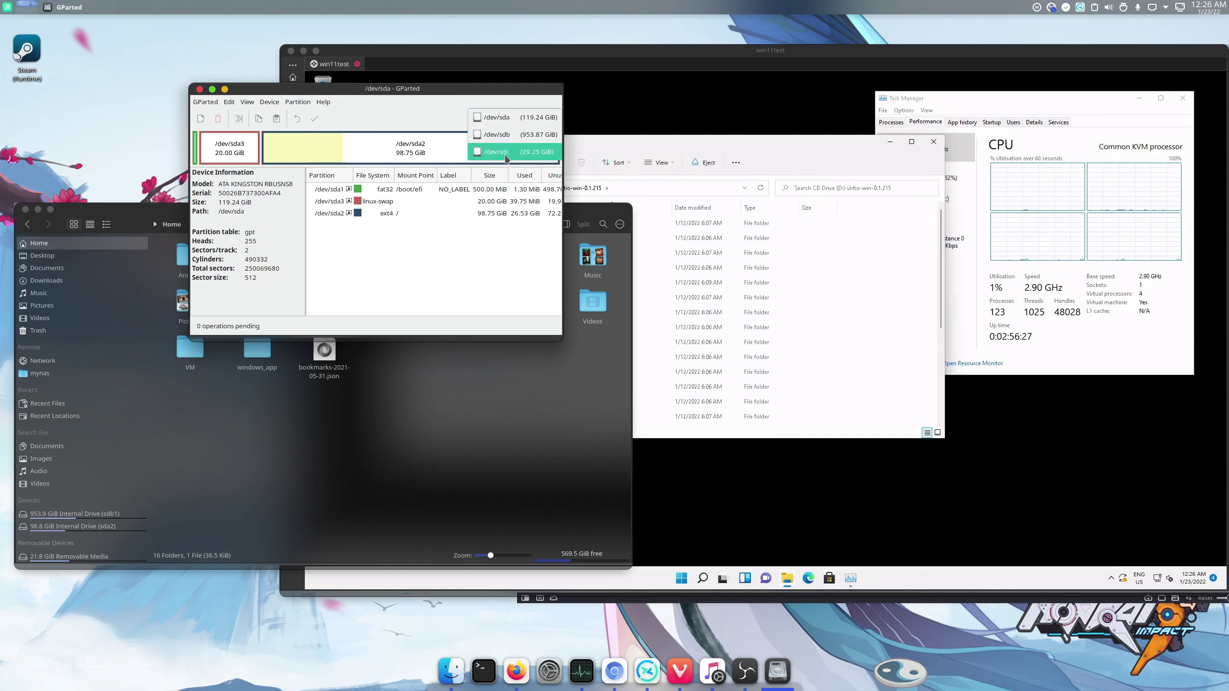
click(506, 153)
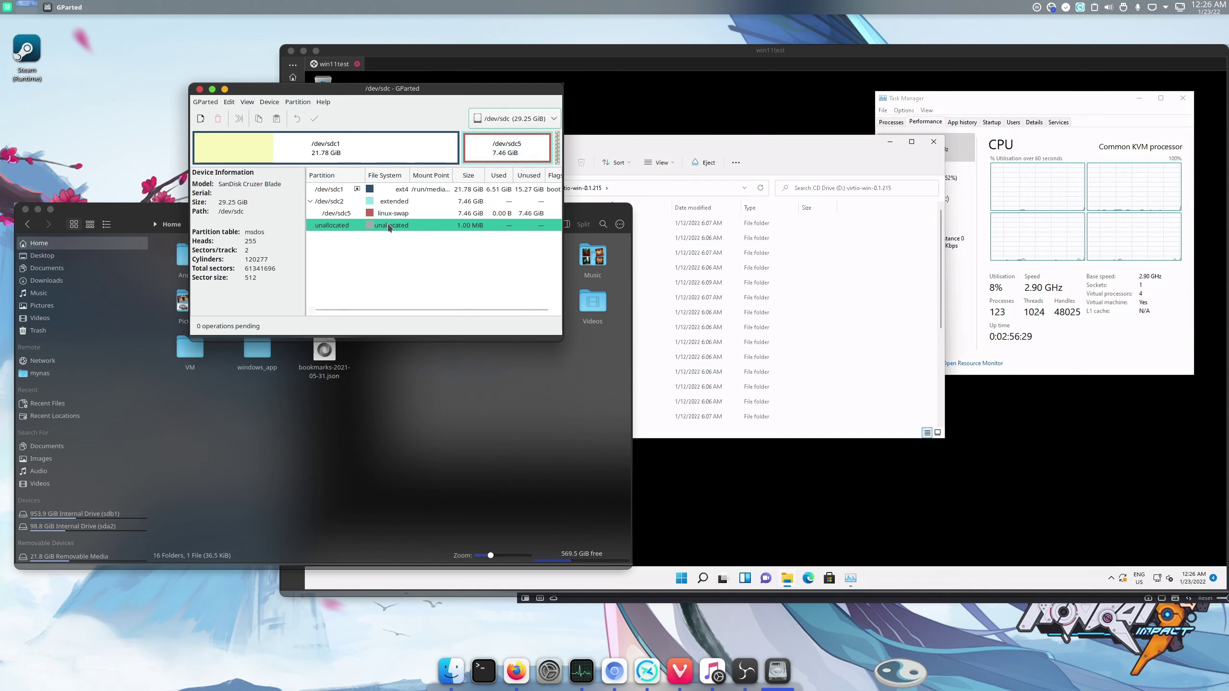
Step: Highlight the /dev/sdc path in GParted's device information
drag(246, 211, 214, 209)
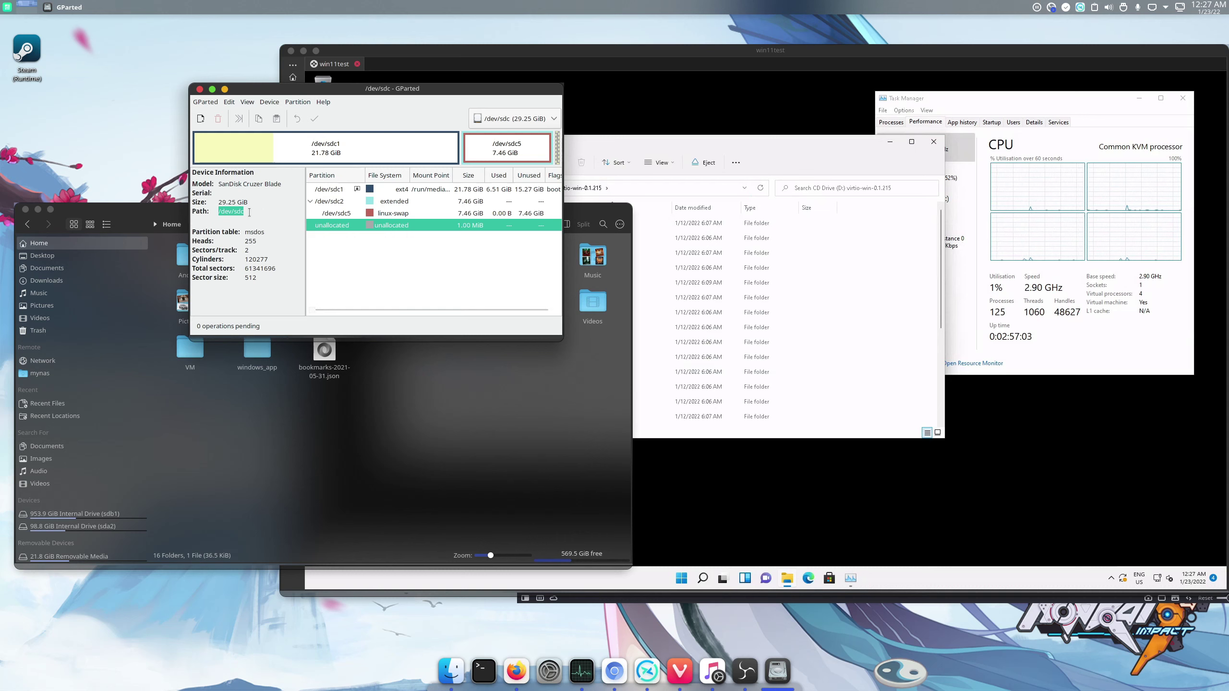
click(220, 212)
drag(219, 212, 248, 211)
Step: Open the dev folder of the 98.8 GiB Internal Drive (sda2) in Dolphin and find the sda, sdb and sdc device files
click(552, 429)
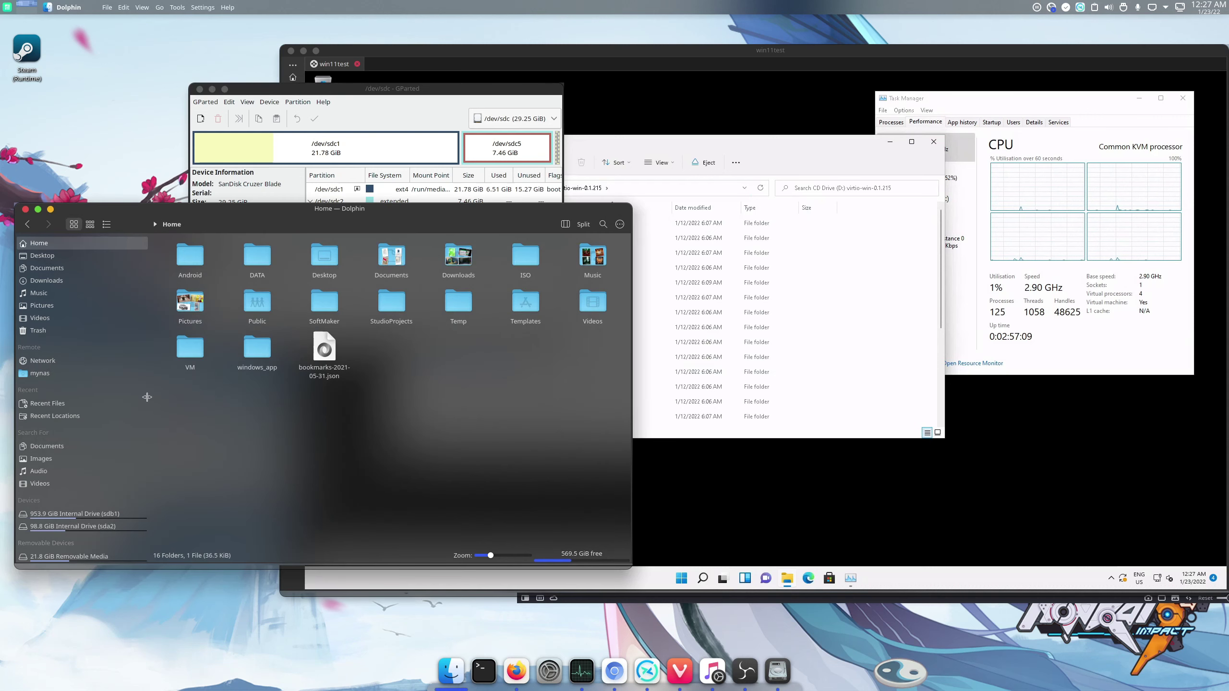
click(72, 526)
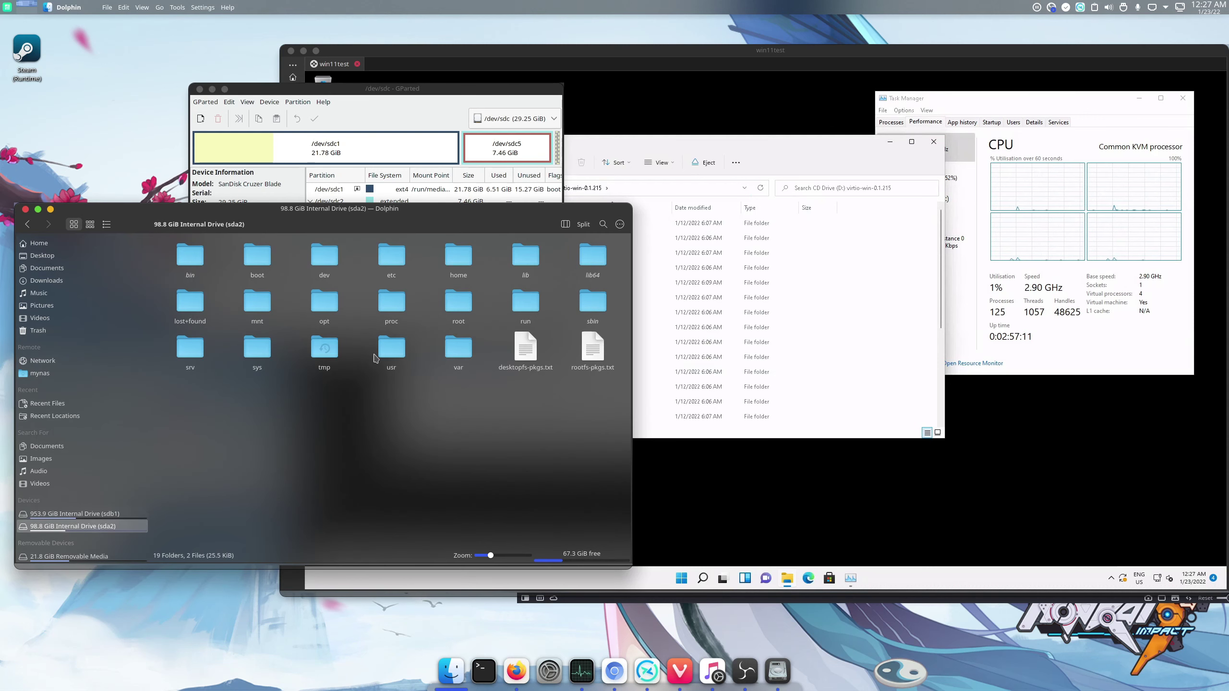
double_click(325, 255)
scroll(189, 460, down, 3)
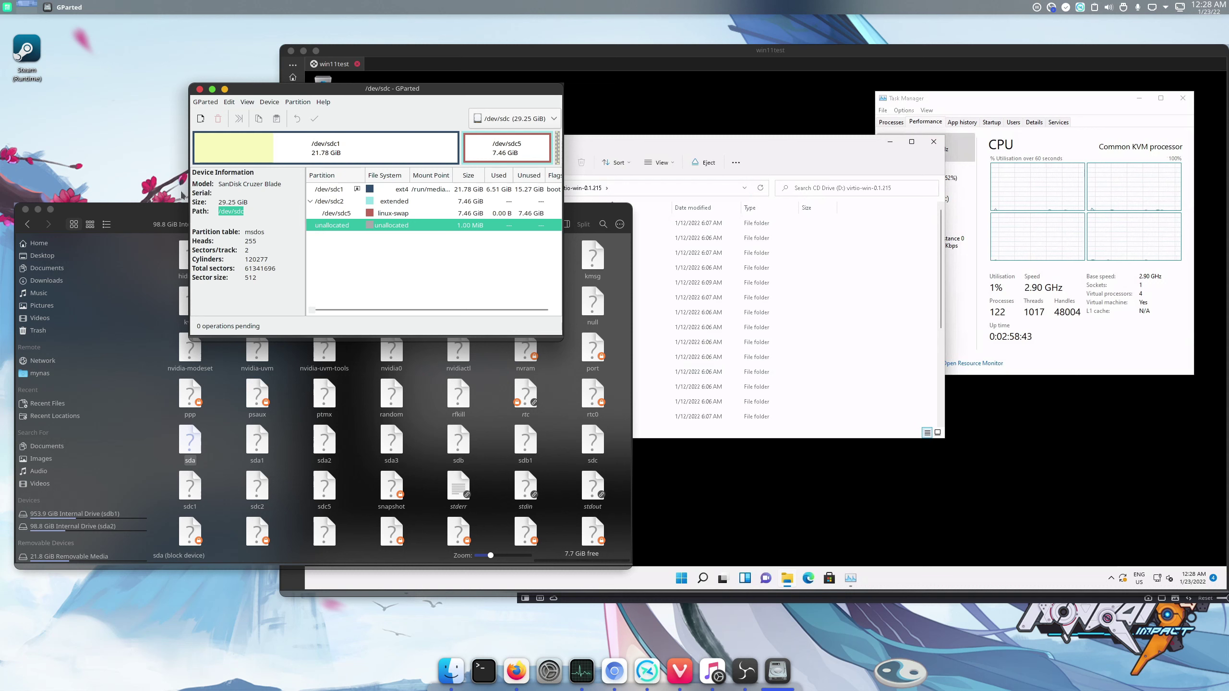
Step: Open the 21.8 GiB removable media in Dolphin, reveal its full mount path, and restore the breadcrumb location
click(142, 213)
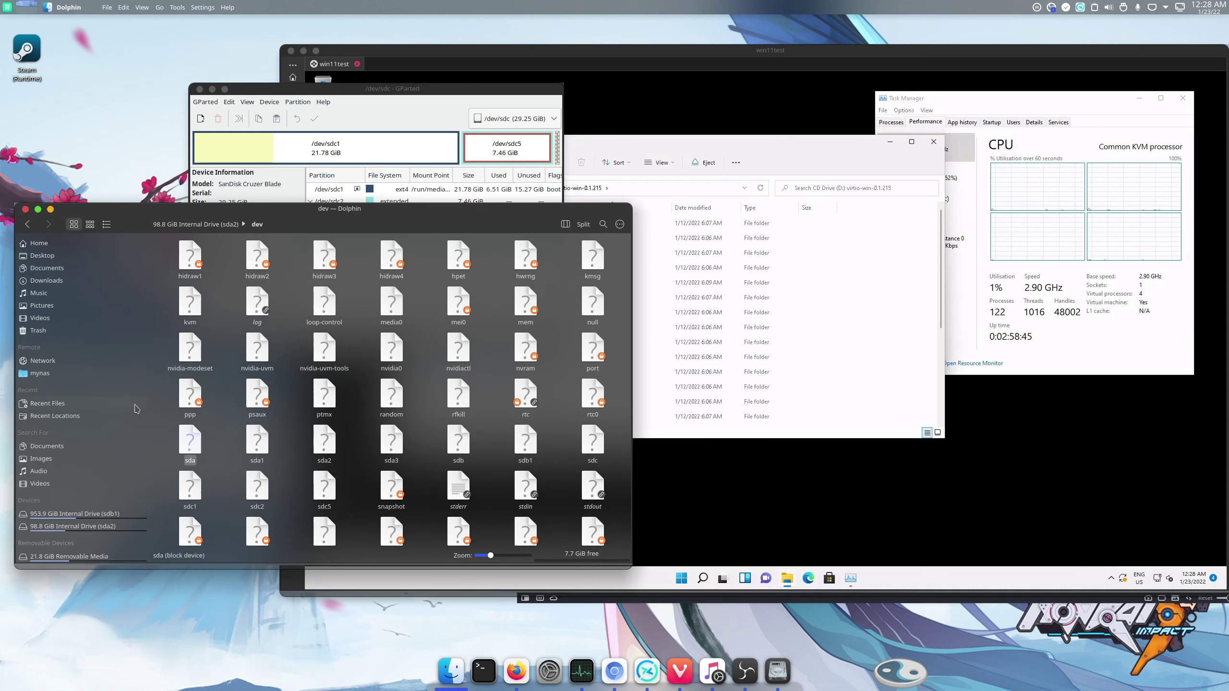
click(97, 557)
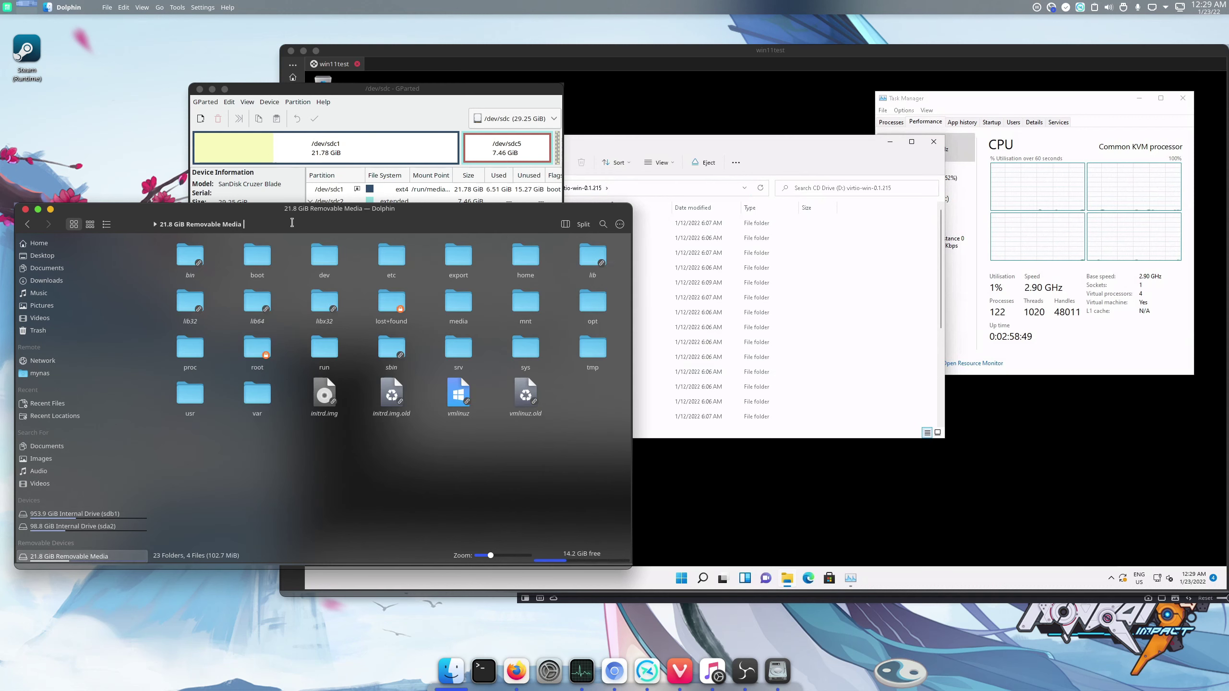
click(292, 223)
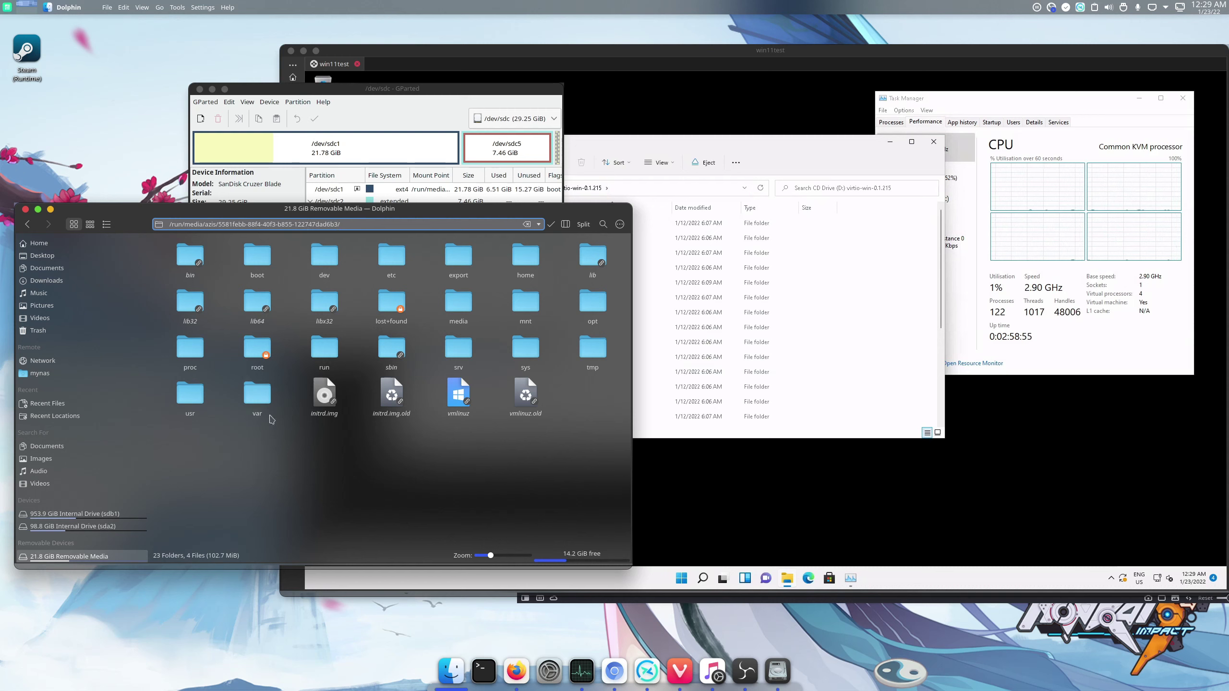
click(339, 464)
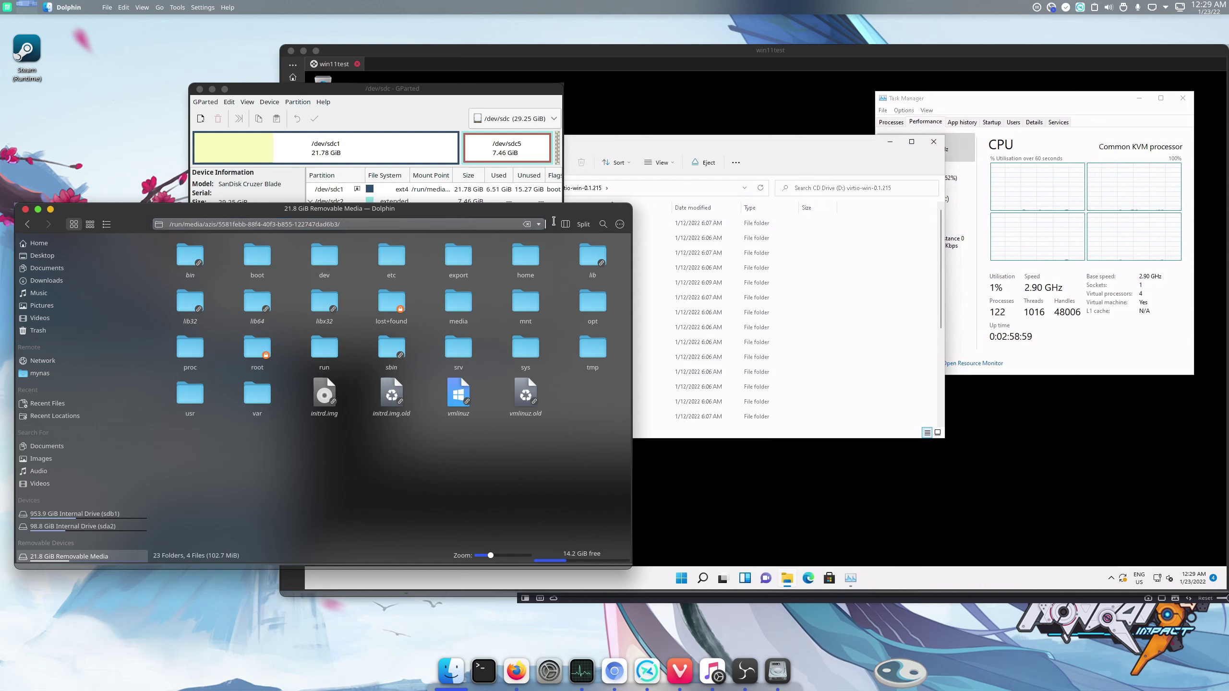
click(552, 223)
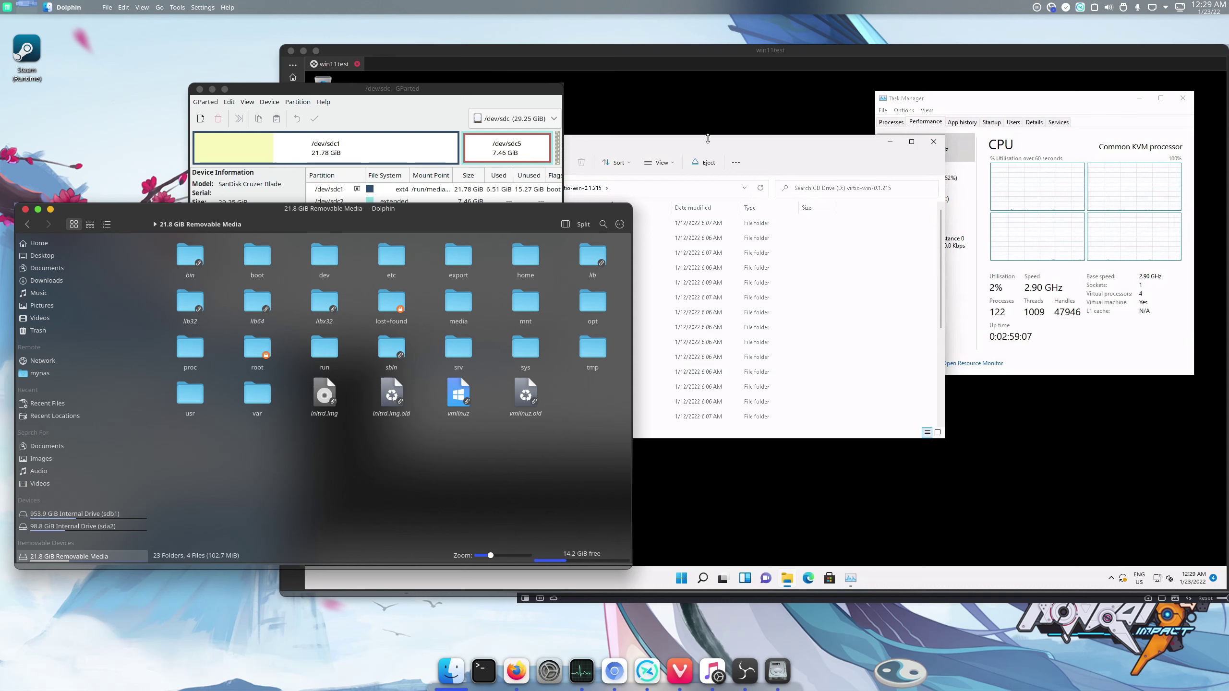
Step: Compare CD Drive (D:) in File Explorer and the /dev/sdc partitions in GParted with the removable media's full mount path in Dolphin
mouse_move(668, 143)
mouse_down()
mouse_move(811, 136)
mouse_move(671, 138)
mouse_up()
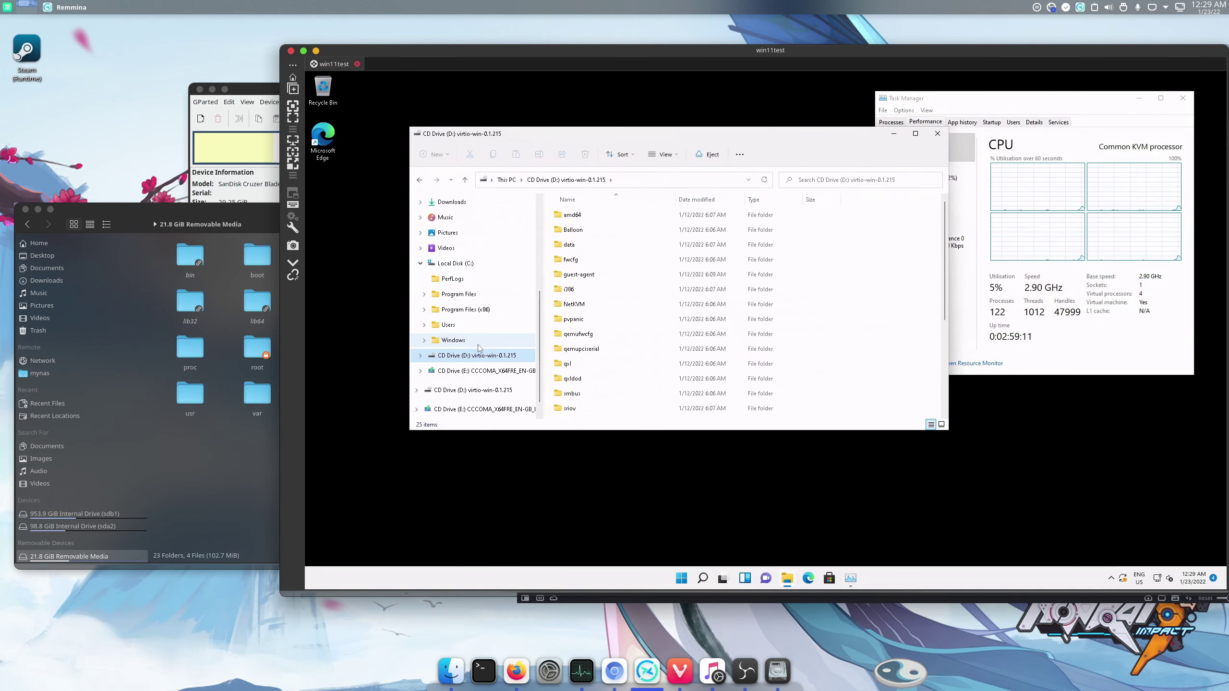
click(195, 216)
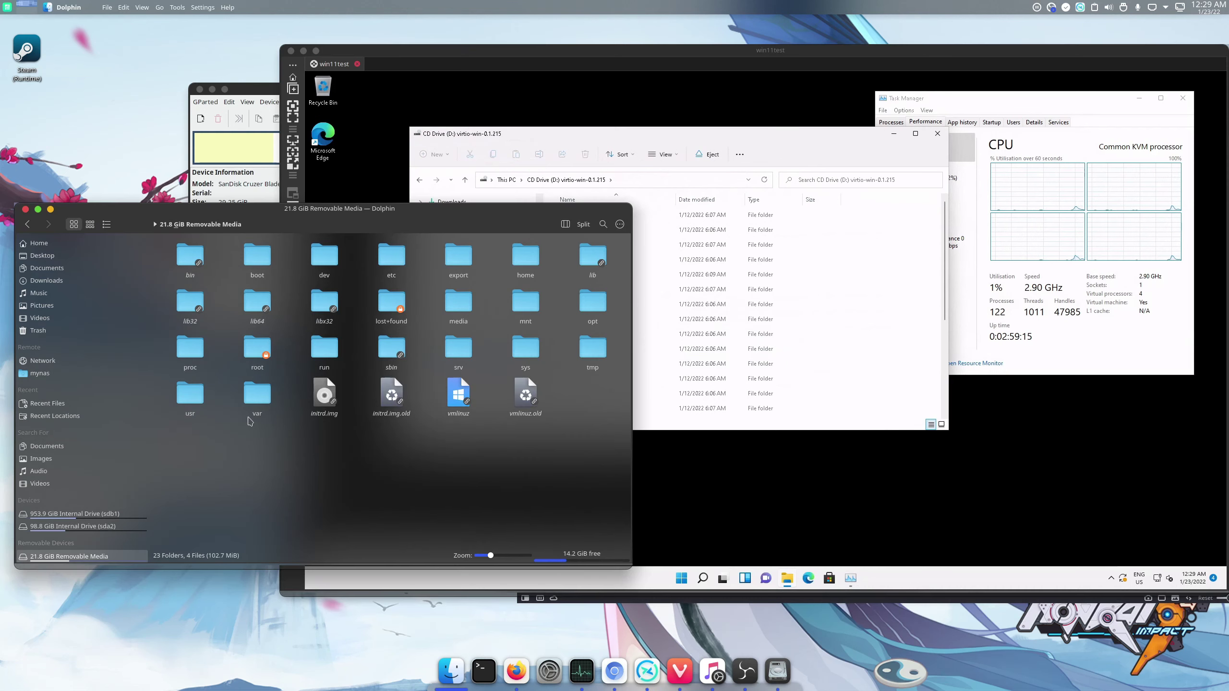
click(269, 88)
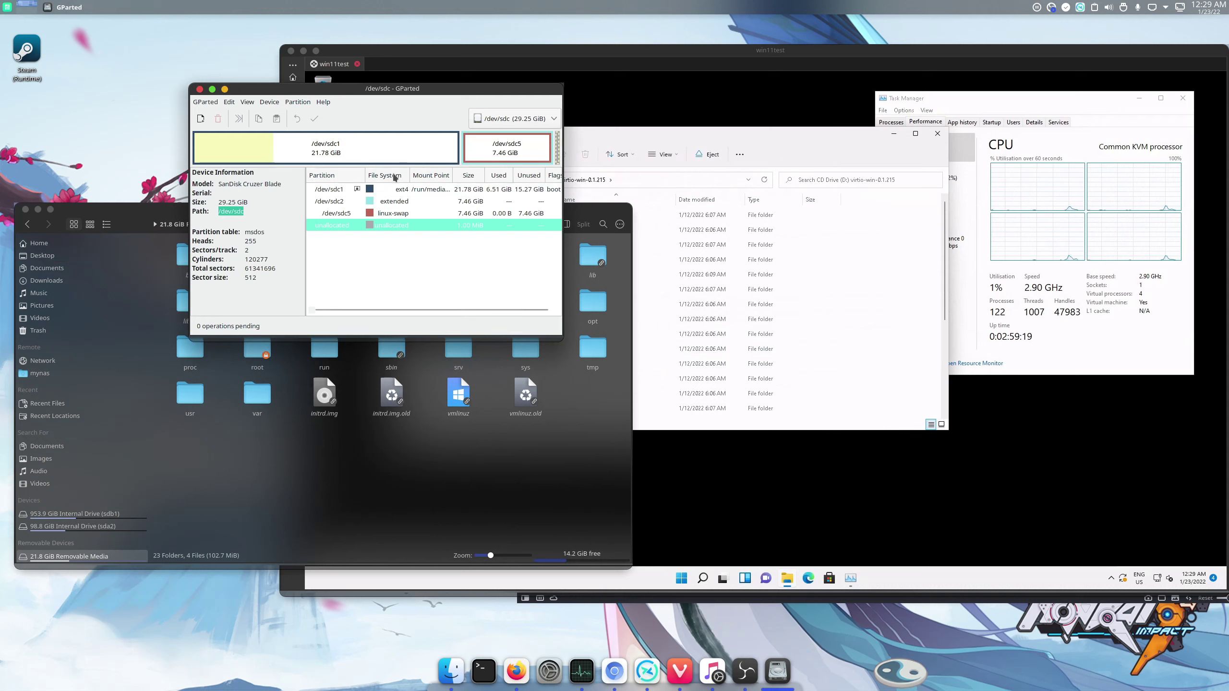
click(407, 455)
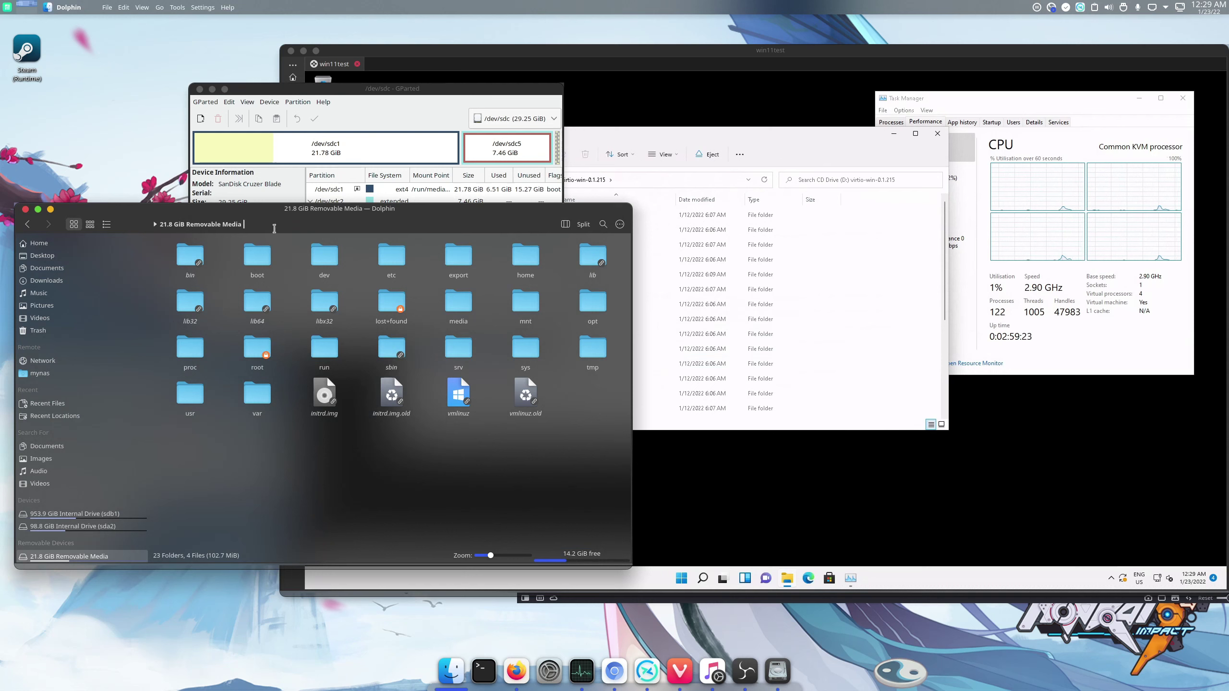
click(377, 225)
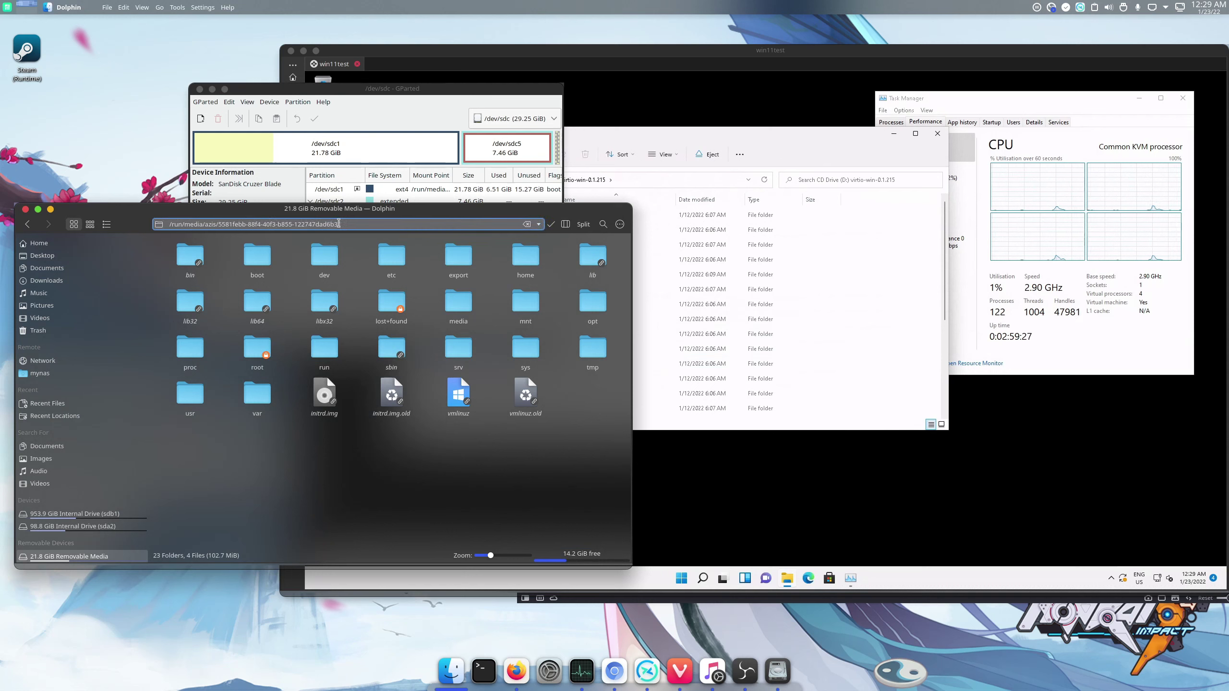
click(551, 224)
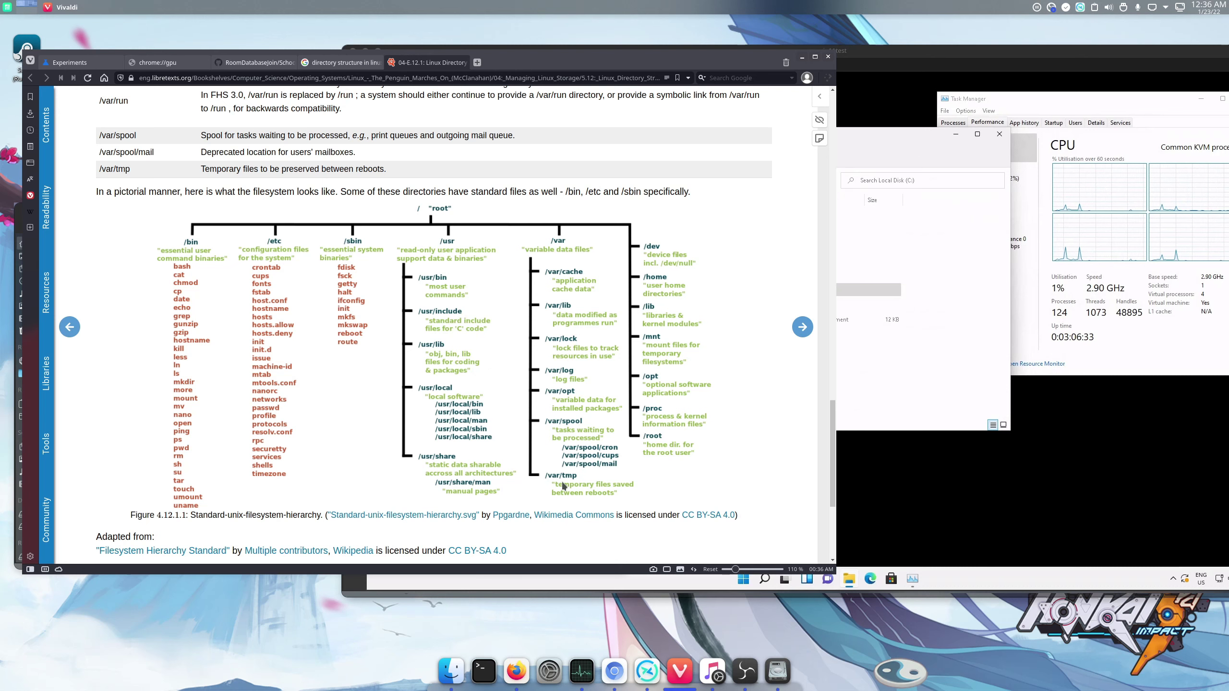
Step: Compare the Unix filesystem hierarchy diagram in Vivaldi with the Home folder in Dolphin
click(445, 674)
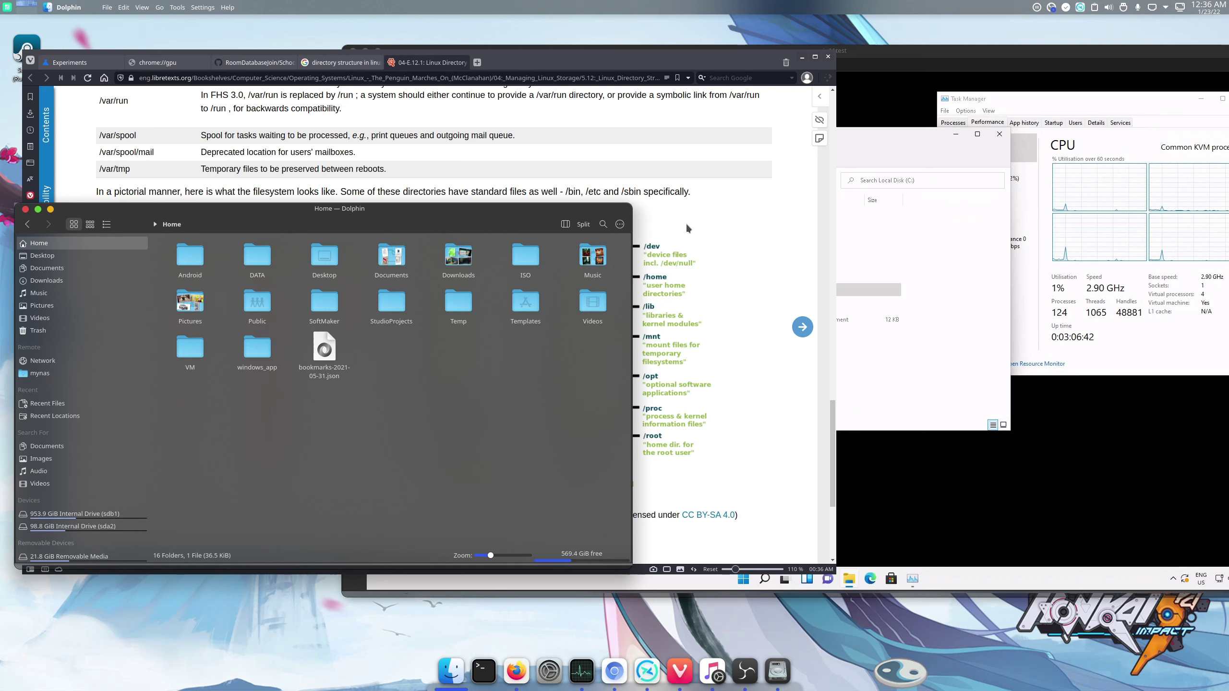
click(726, 206)
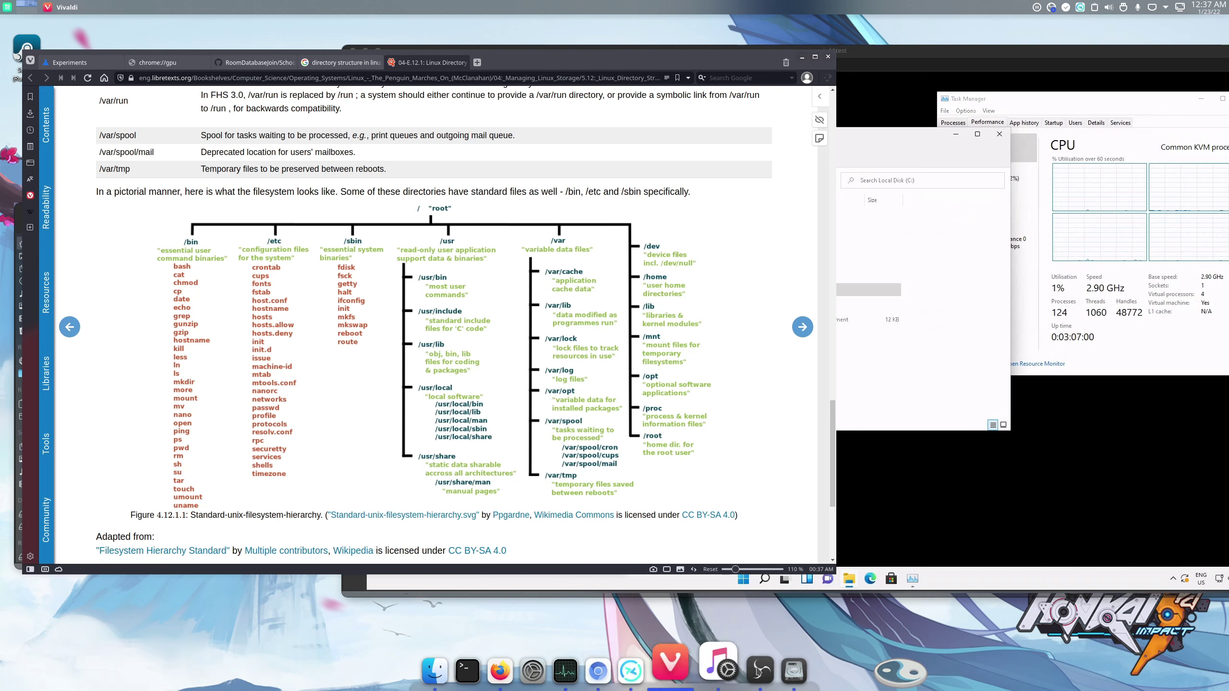
click(460, 672)
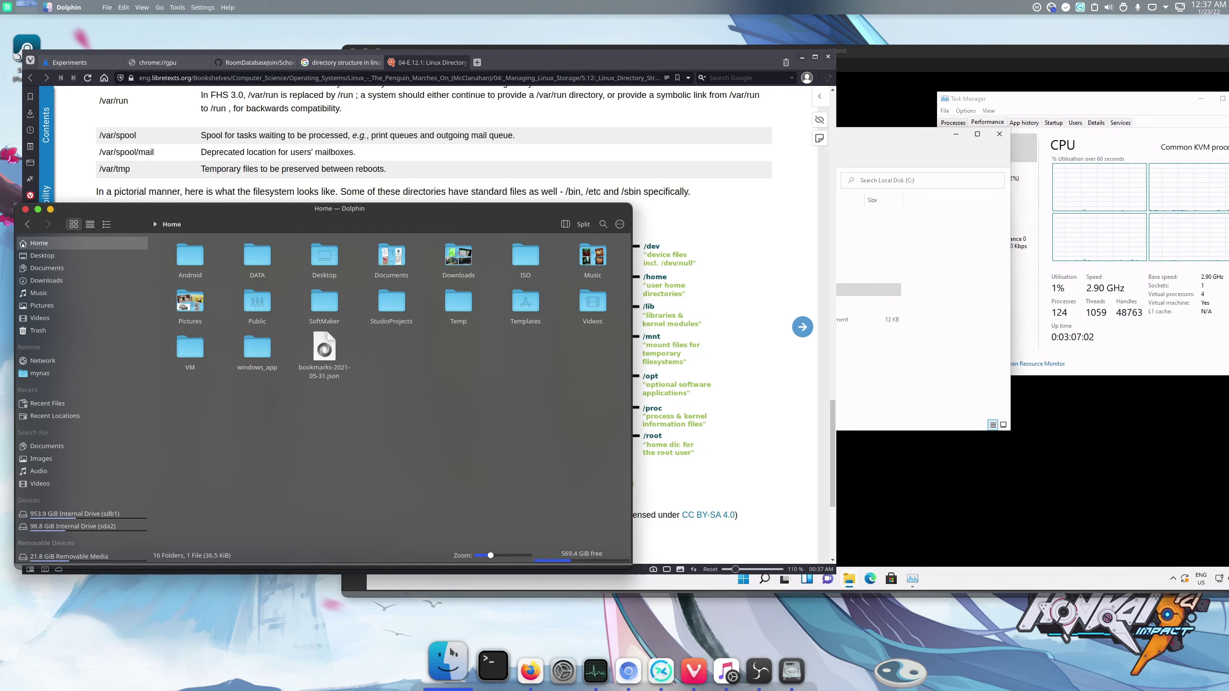